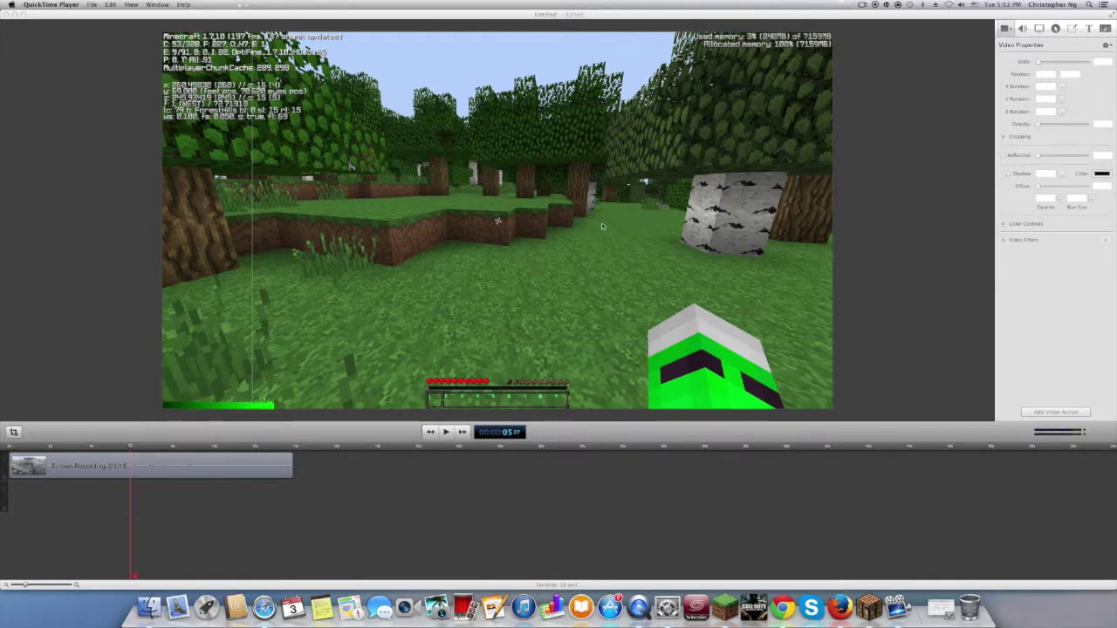
Switch from QuickTime Player to the ScreenFlow project holding the Minecraft recording.
{"action": "left_click", "coordinate": [197, 19]}
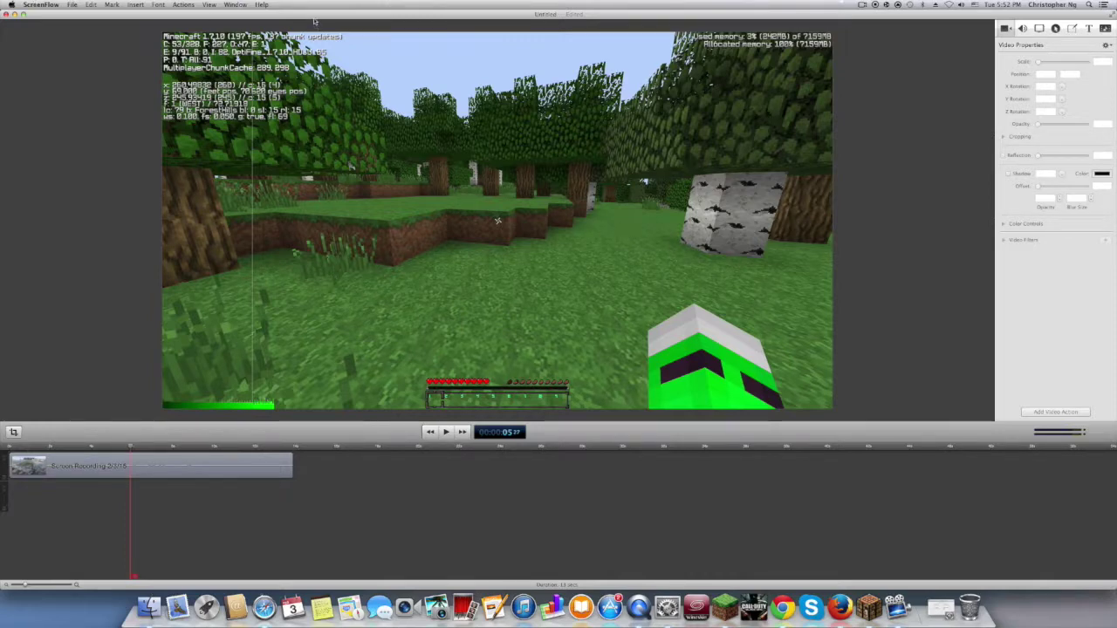
Bring up the export preset manager listing Web – High, Lossless and the custom Youtube preset.
{"action": "left_click", "coordinate": [72, 5]}
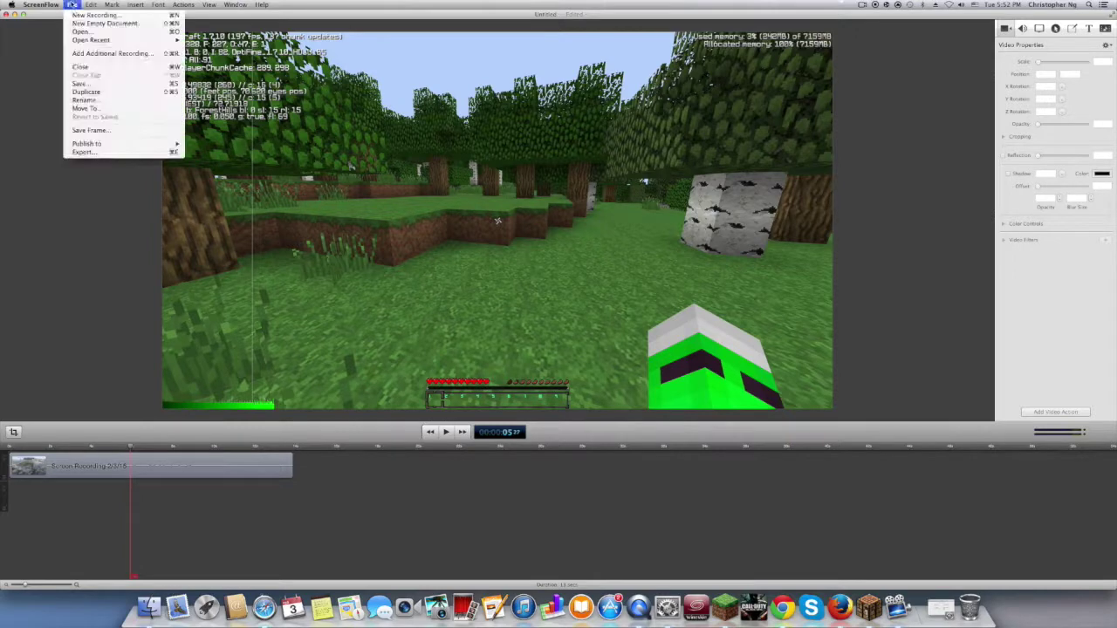
{"action": "left_click", "coordinate": [133, 154]}
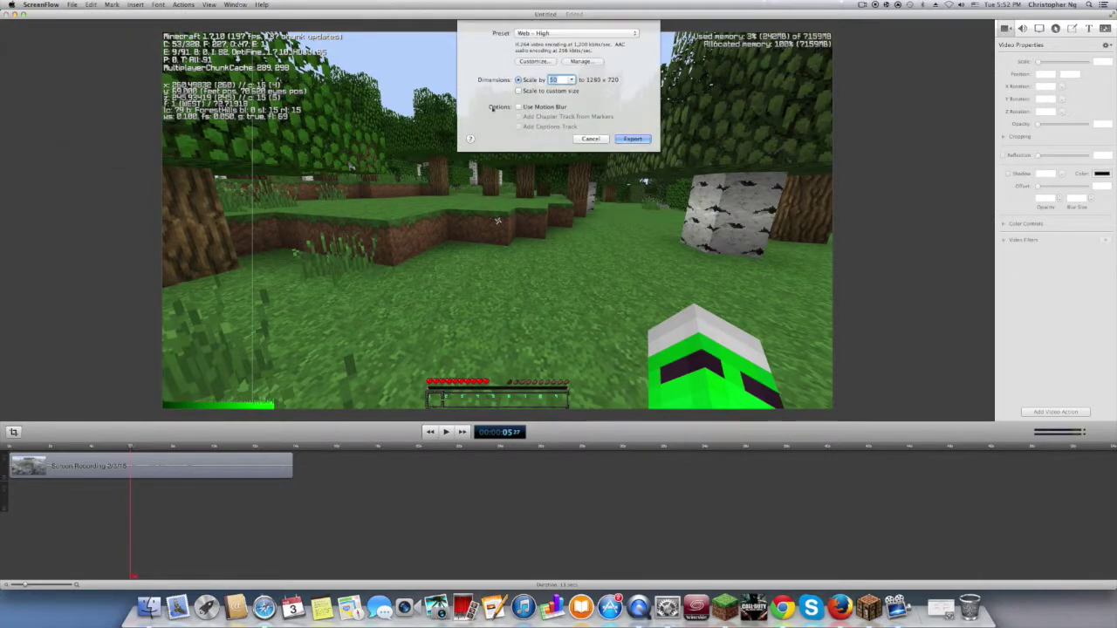
{"action": "left_click", "coordinate": [576, 62]}
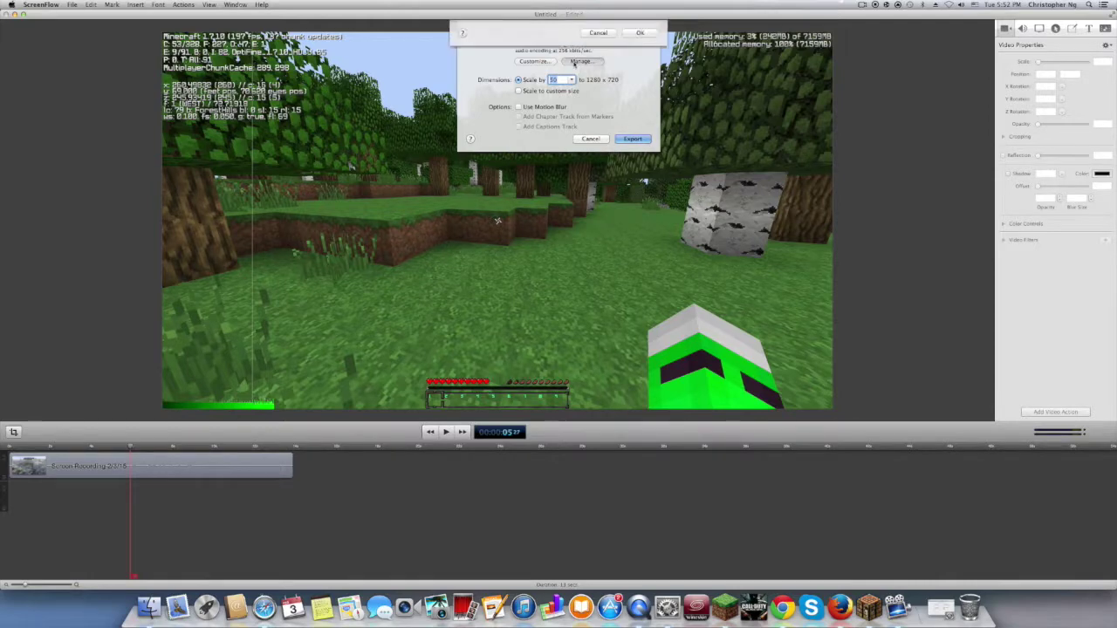
Check the ScreenFlow version, 4.5, in the About window, then close it.
{"action": "left_click", "coordinate": [41, 4]}
{"action": "left_click", "coordinate": [59, 16]}
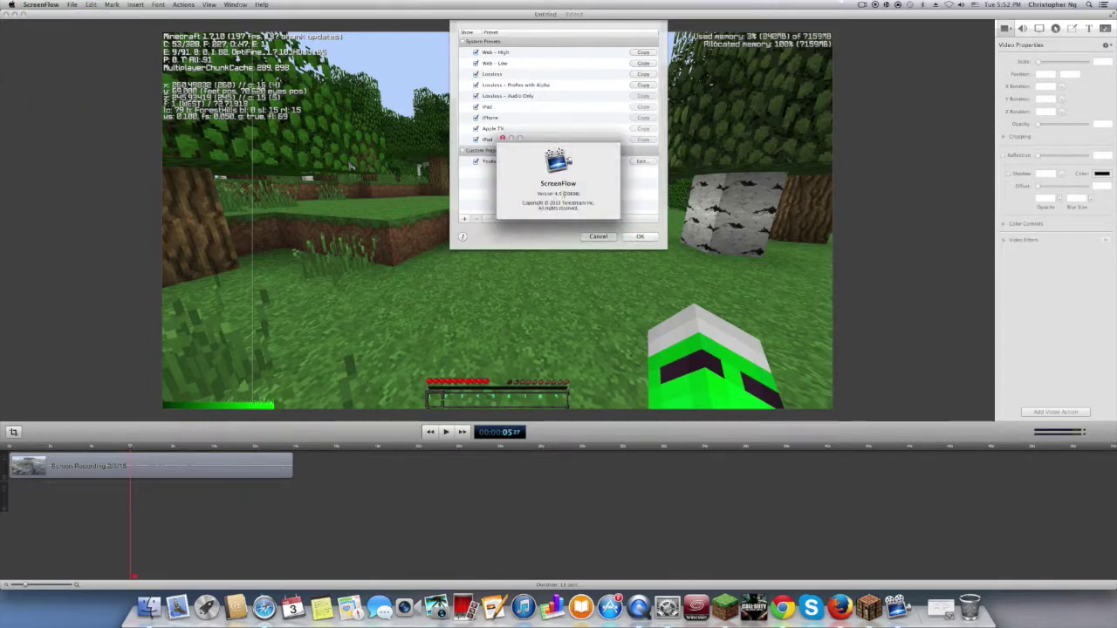
{"action": "double_click", "coordinate": [561, 193]}
{"action": "left_click", "coordinate": [503, 139]}
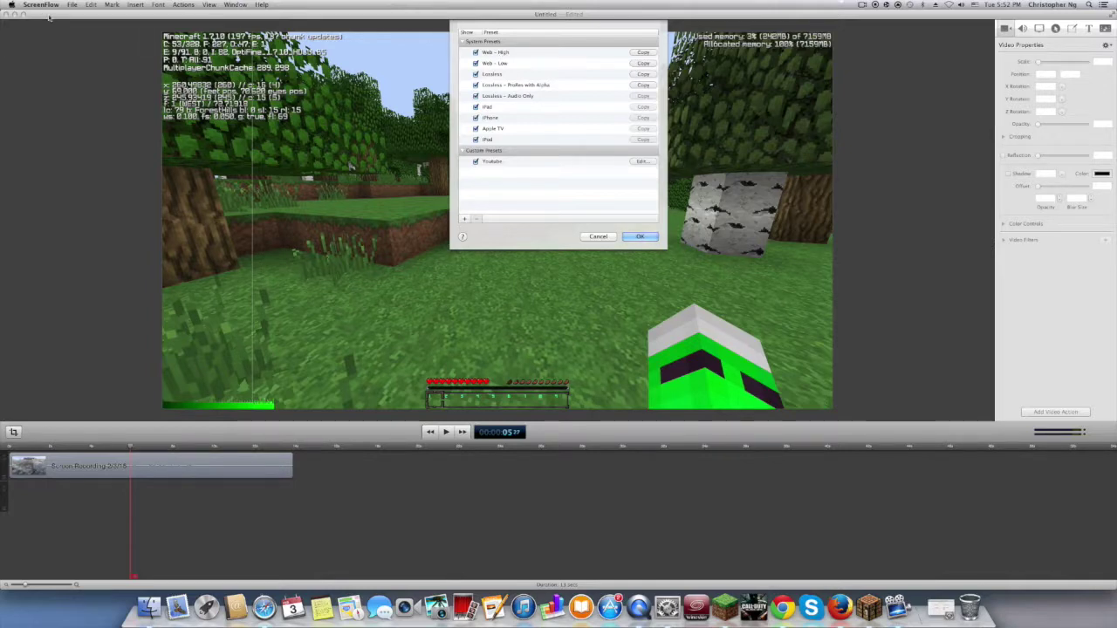
Duplicate Lossless as Copy of Lossless, discarding a stray Web - High copy, and open it for editing.
{"action": "left_click", "coordinate": [642, 53]}
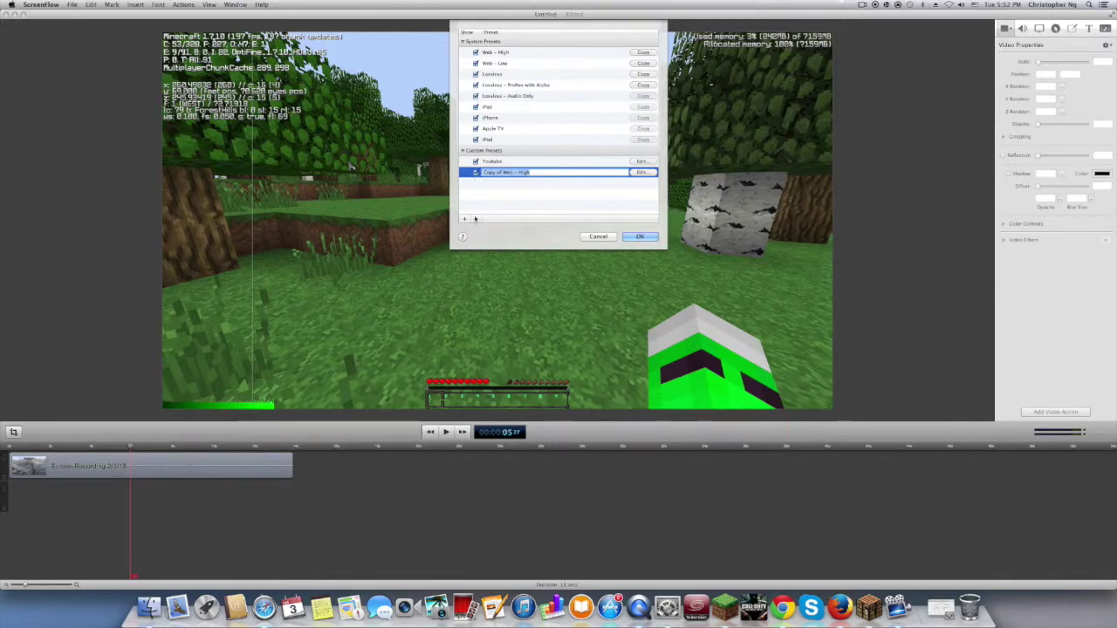
{"action": "left_click", "coordinate": [476, 219]}
{"action": "left_click", "coordinate": [644, 75]}
{"action": "left_click", "coordinate": [643, 174]}
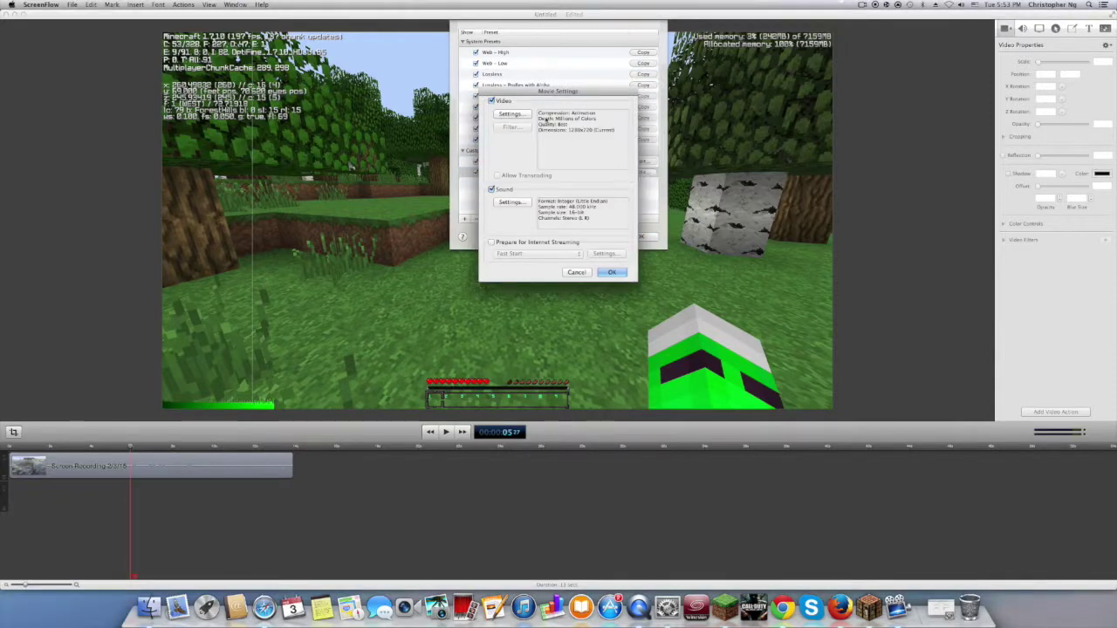
Set Copy of Lossless video to MPEG-4 Video, Automatic data rate, quality slider near Best.
{"action": "left_click", "coordinate": [523, 115]}
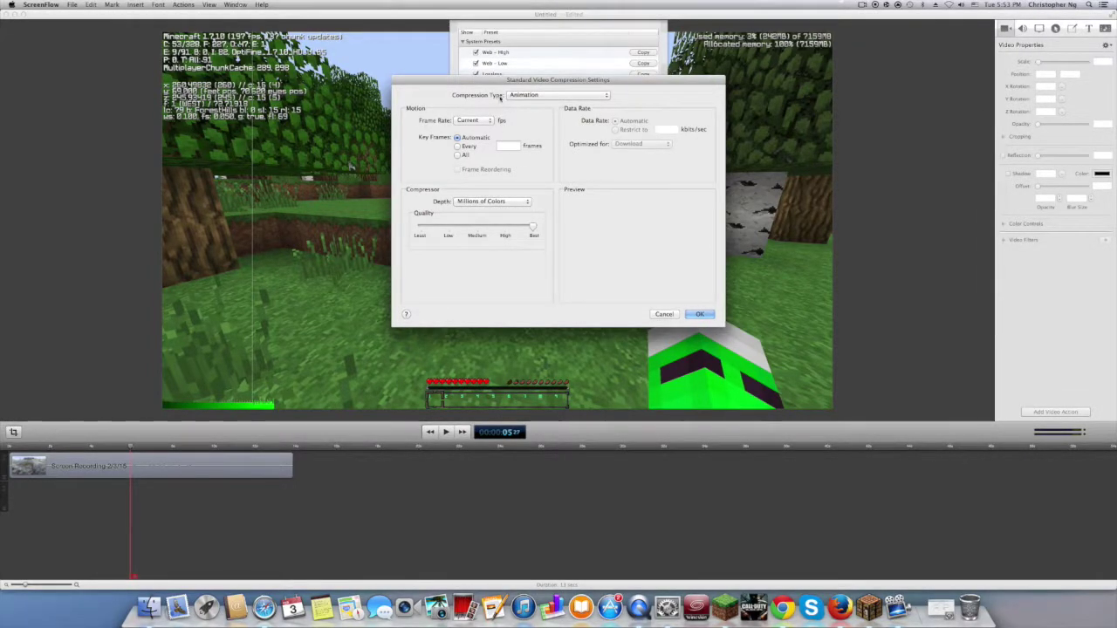
{"action": "left_click", "coordinate": [531, 95]}
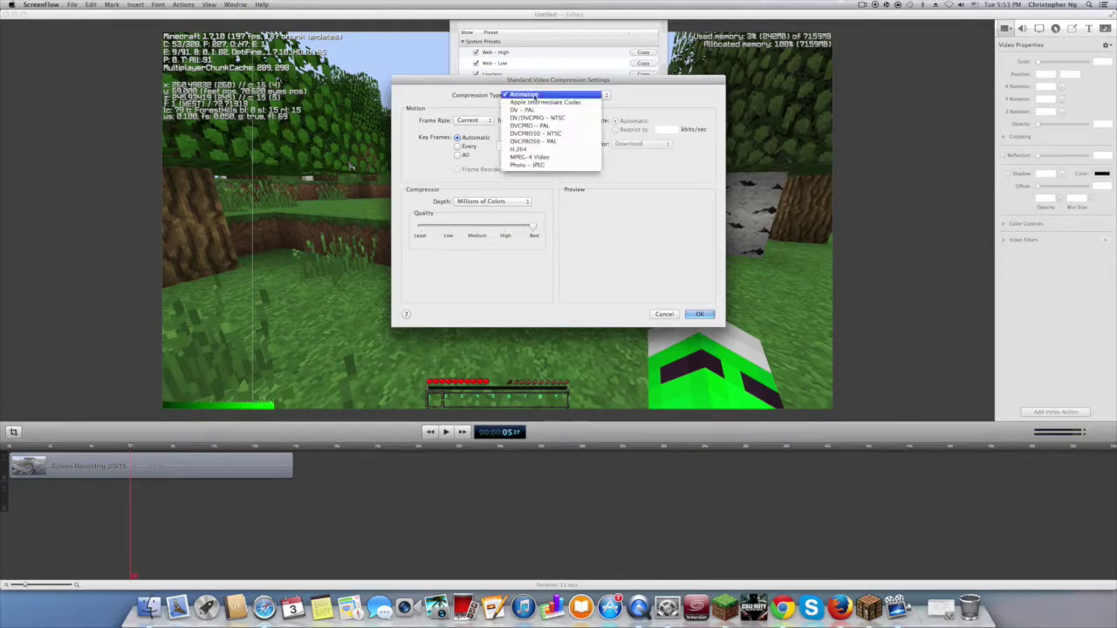
{"action": "left_click", "coordinate": [541, 159]}
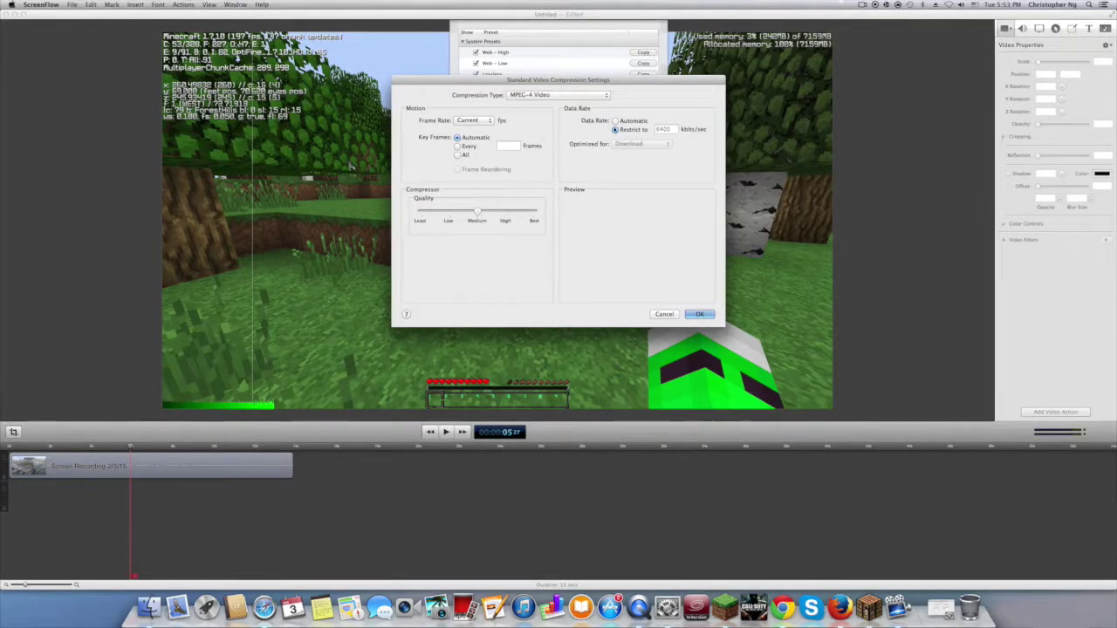
{"action": "left_click", "coordinate": [616, 120]}
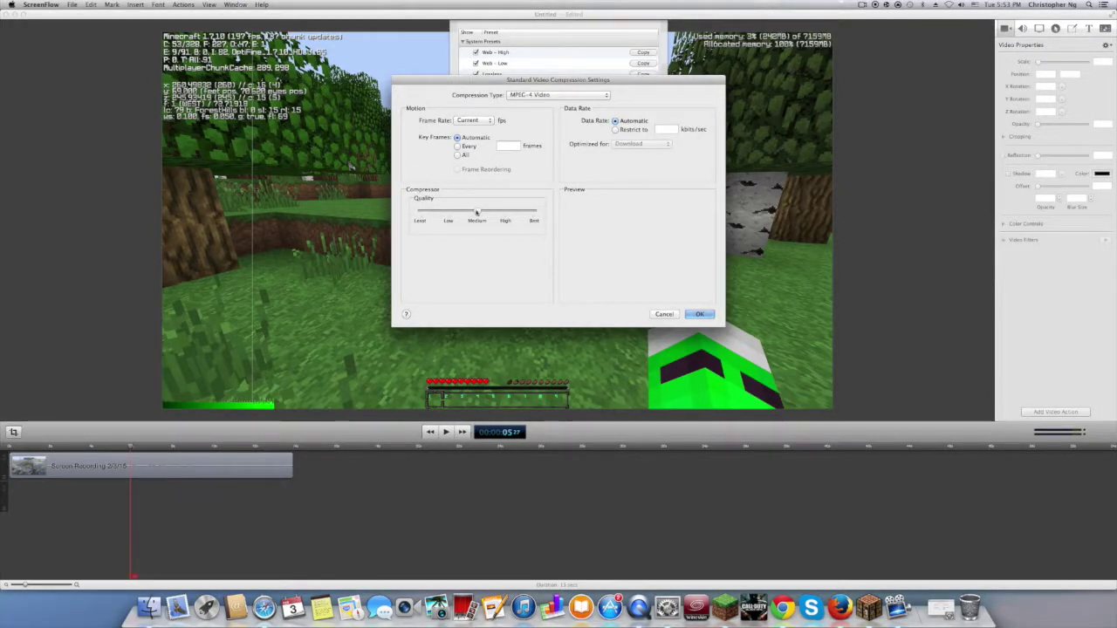
{"action": "left_click", "coordinate": [521, 212]}
{"action": "left_click", "coordinate": [527, 212]}
{"action": "left_click", "coordinate": [699, 315]}
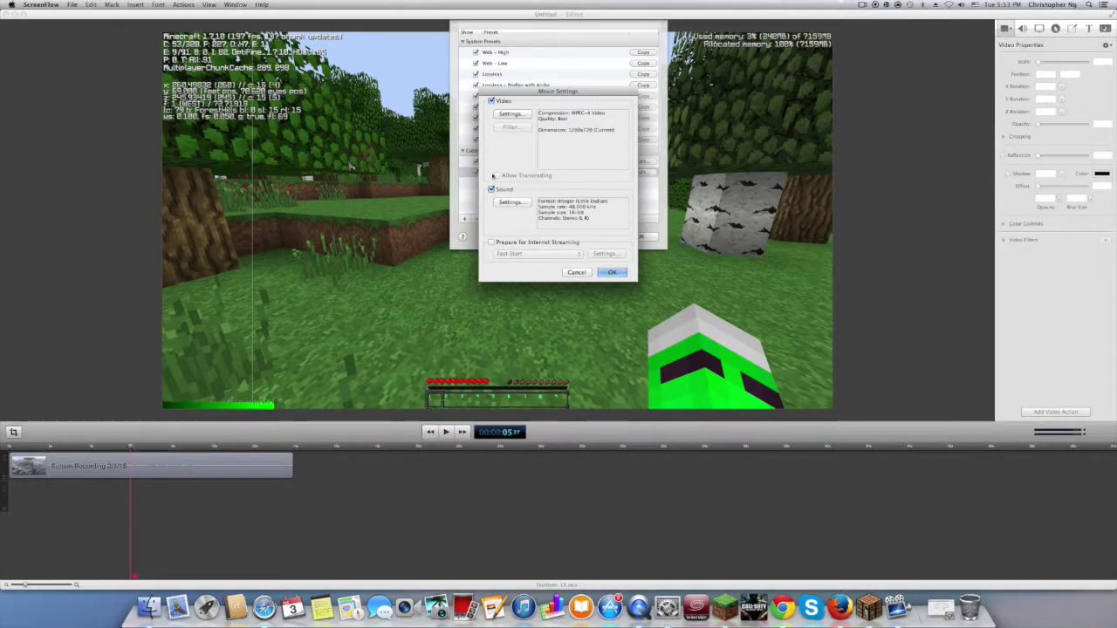
Enable Prepare for Internet Streaming on Copy of Lossless and save it back to the export presets.
{"action": "left_click", "coordinate": [492, 243]}
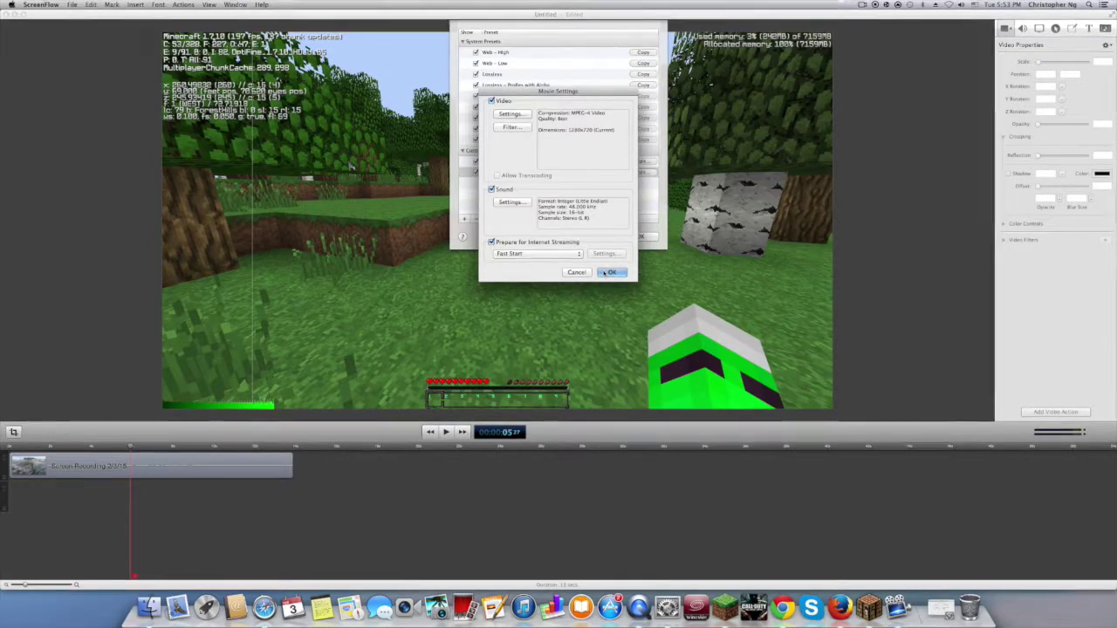
{"action": "left_click", "coordinate": [611, 272]}
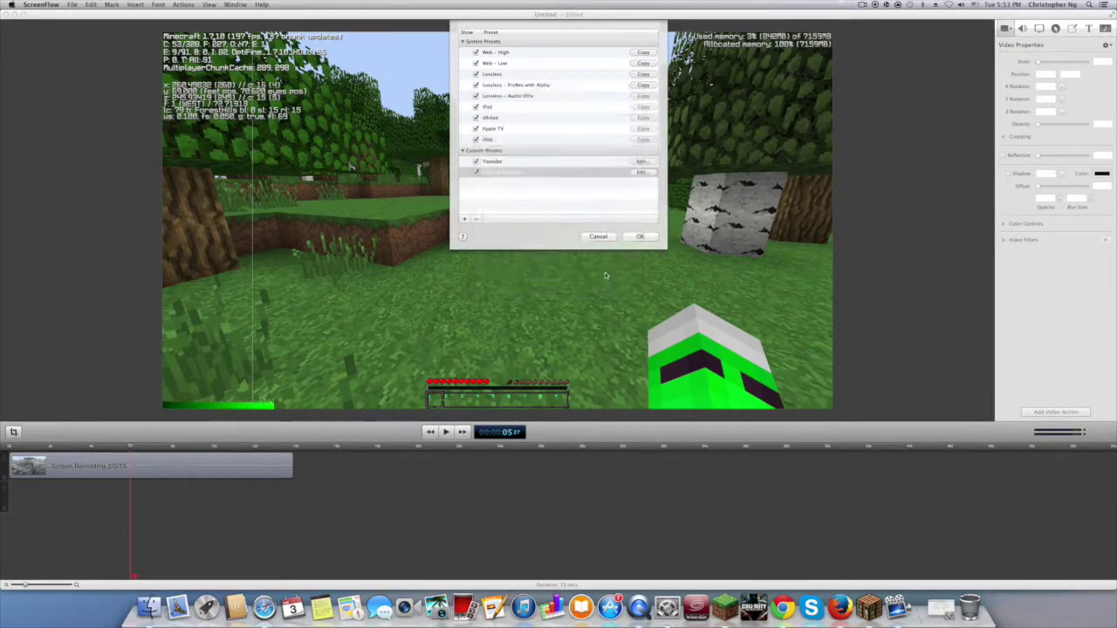
{"action": "left_click", "coordinate": [640, 236]}
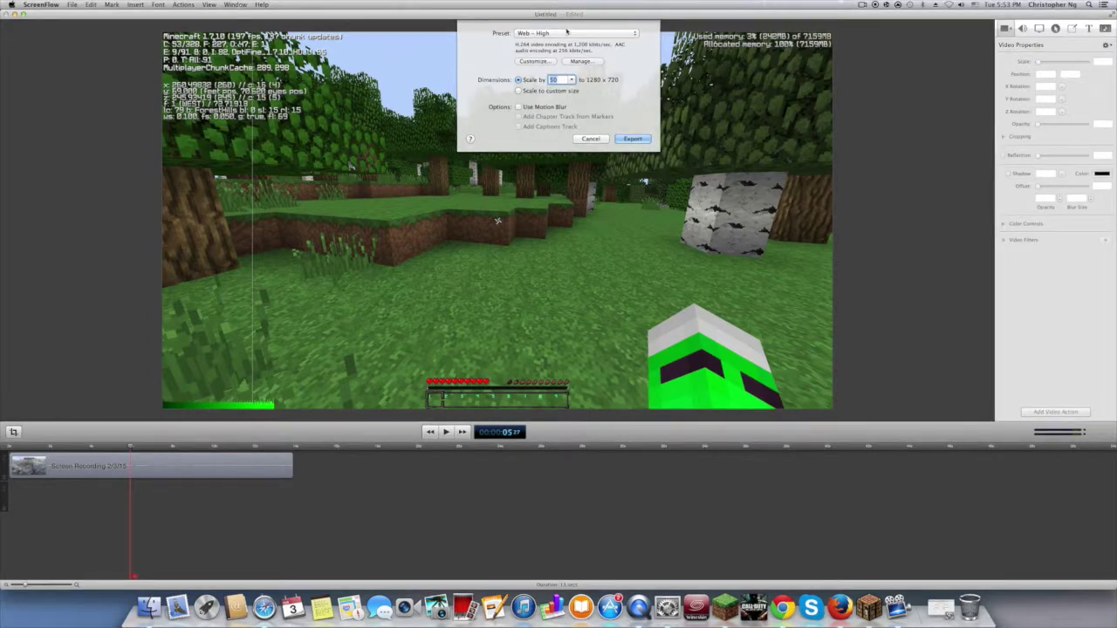
{"action": "left_click", "coordinate": [567, 33]}
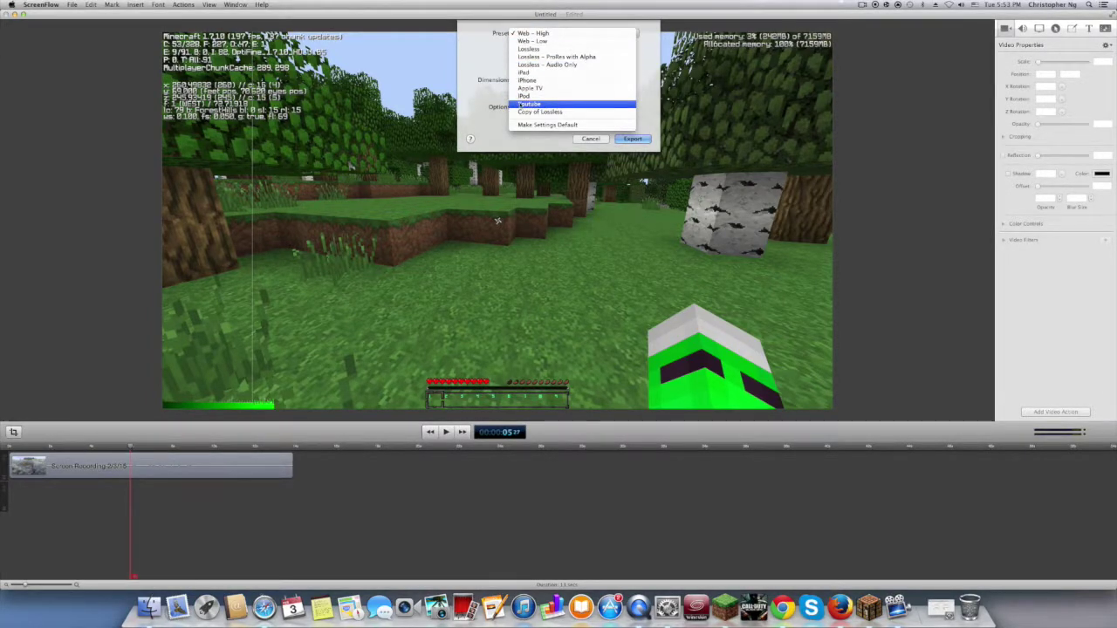
Choose the Copy of Lossless preset with a custom export size, height 720.
{"action": "left_click", "coordinate": [533, 111]}
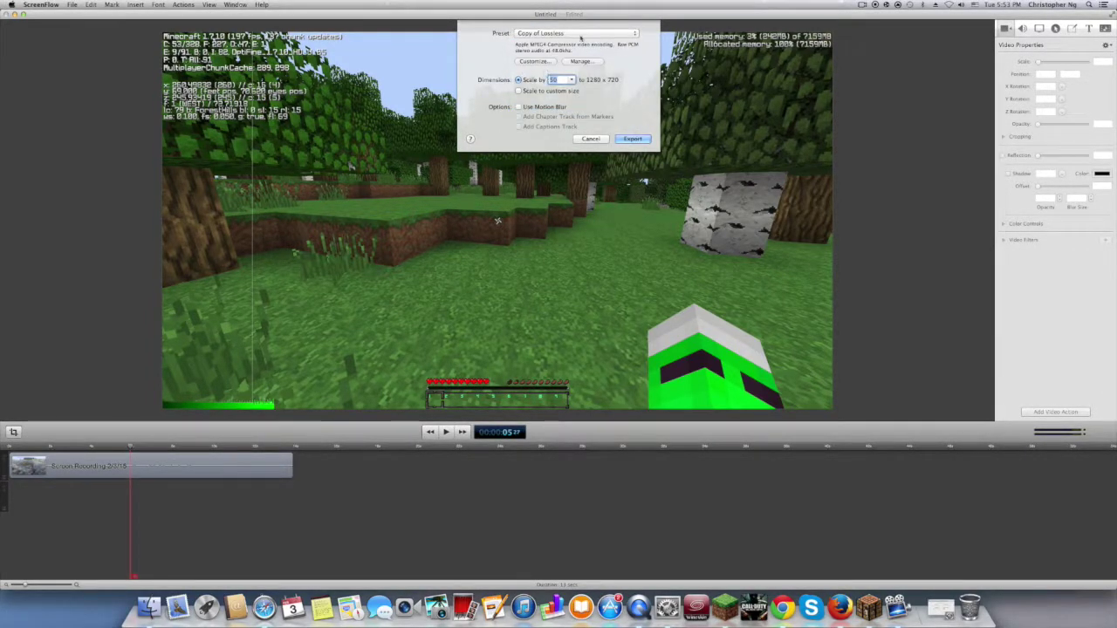
{"action": "left_click", "coordinate": [544, 91]}
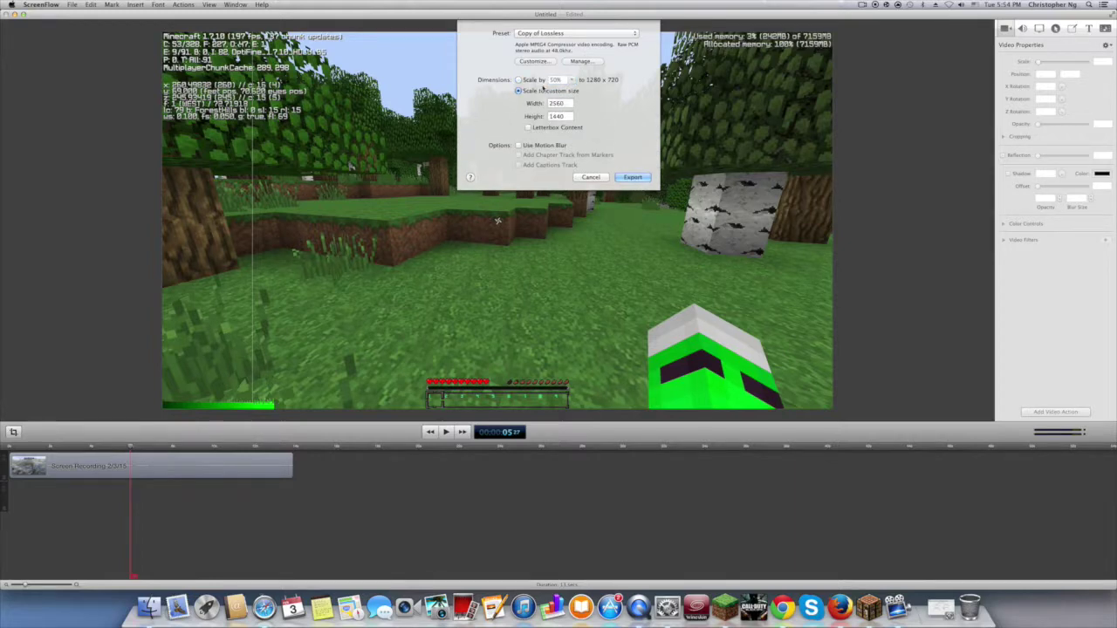
{"action": "key", "text": "Tab"}
{"action": "type", "text": "128"}
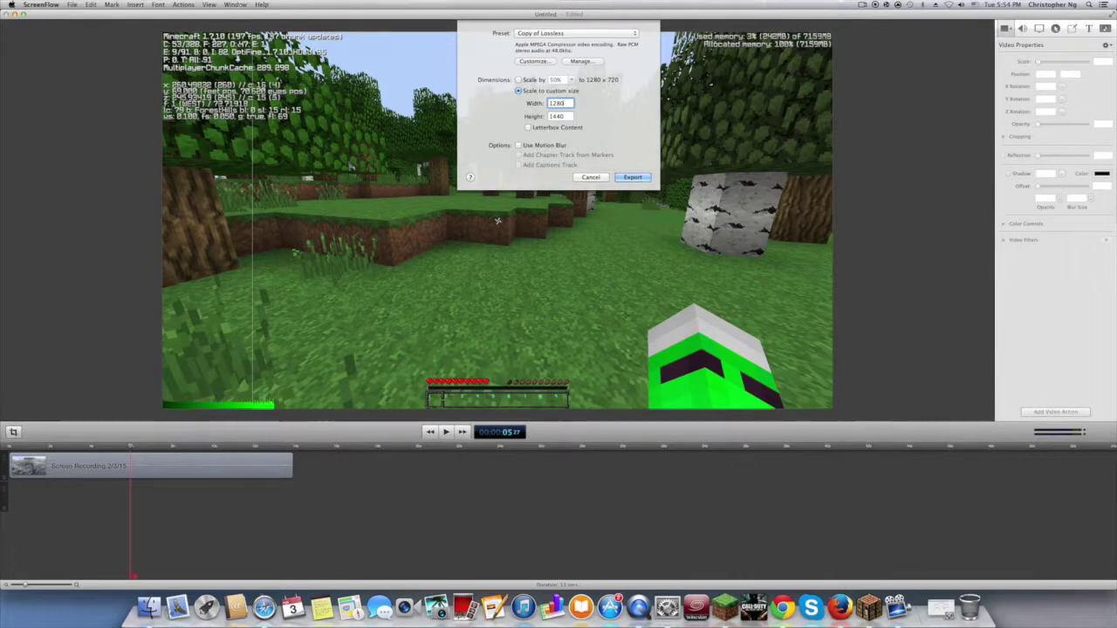
{"action": "key", "text": "Tab"}
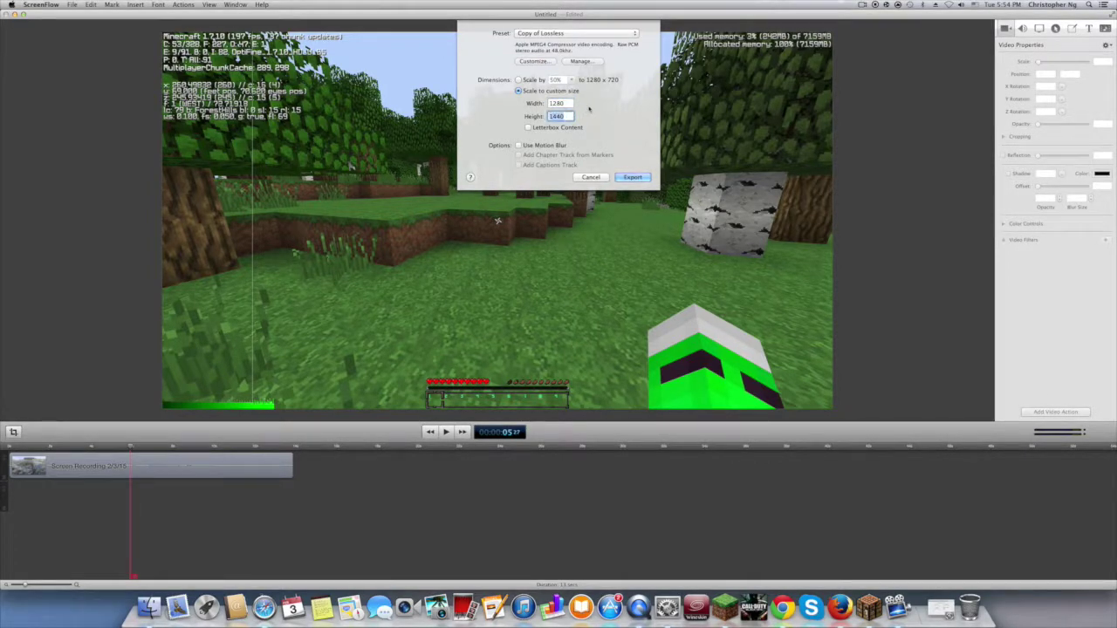
{"action": "type", "text": "720"}
Correct the export size to 1280 × 720 and start the export.
{"action": "double_click", "coordinate": [567, 103]}
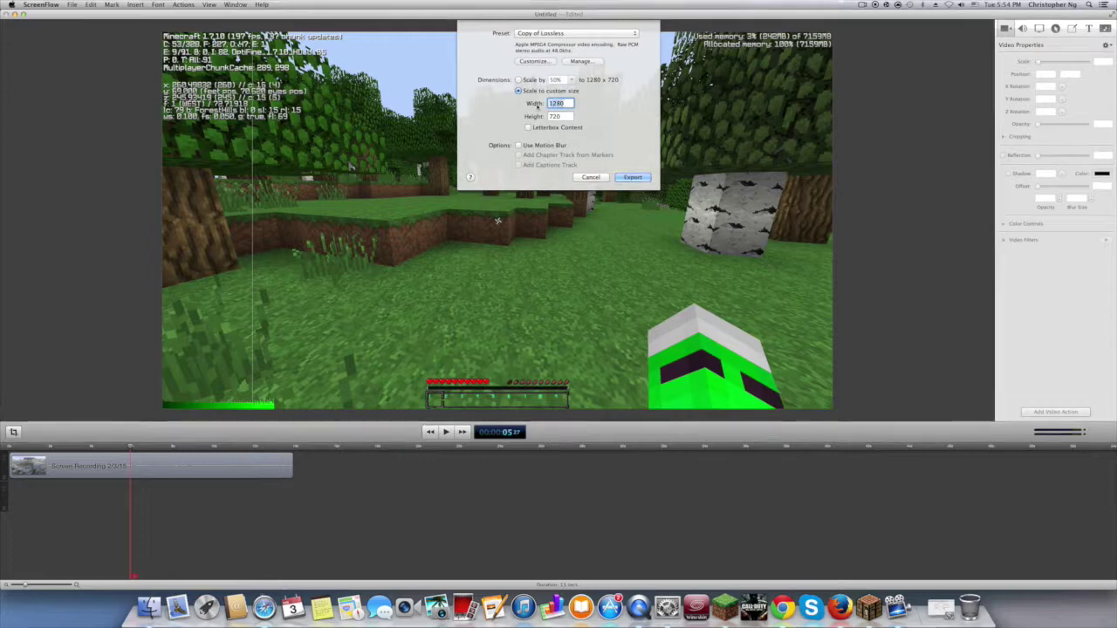
{"action": "type", "text": "1920"}
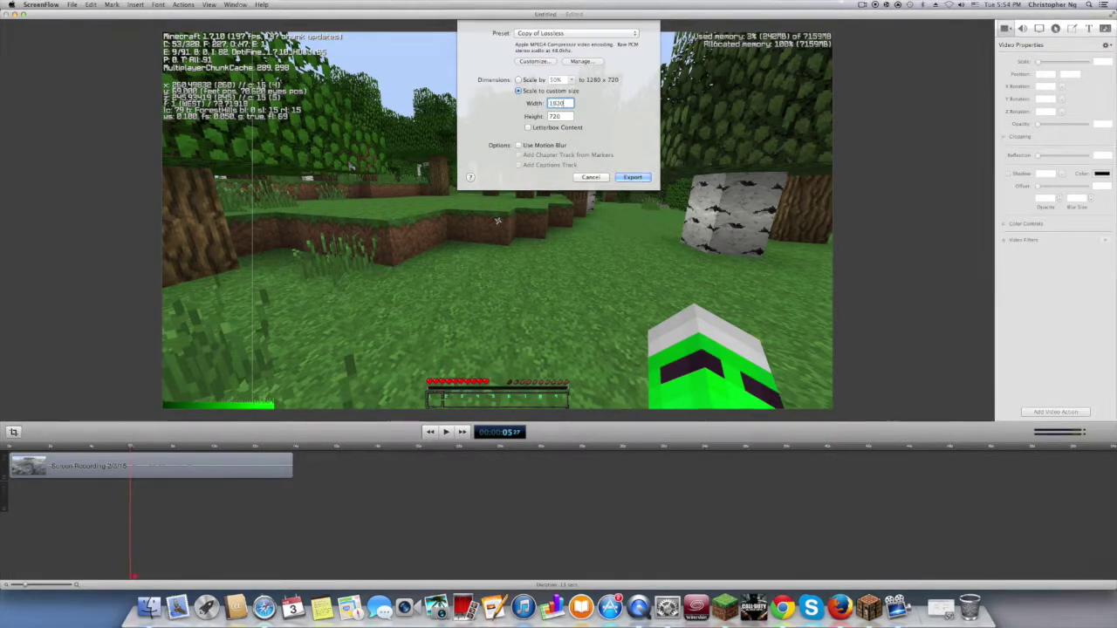
{"action": "key", "text": "Tab"}
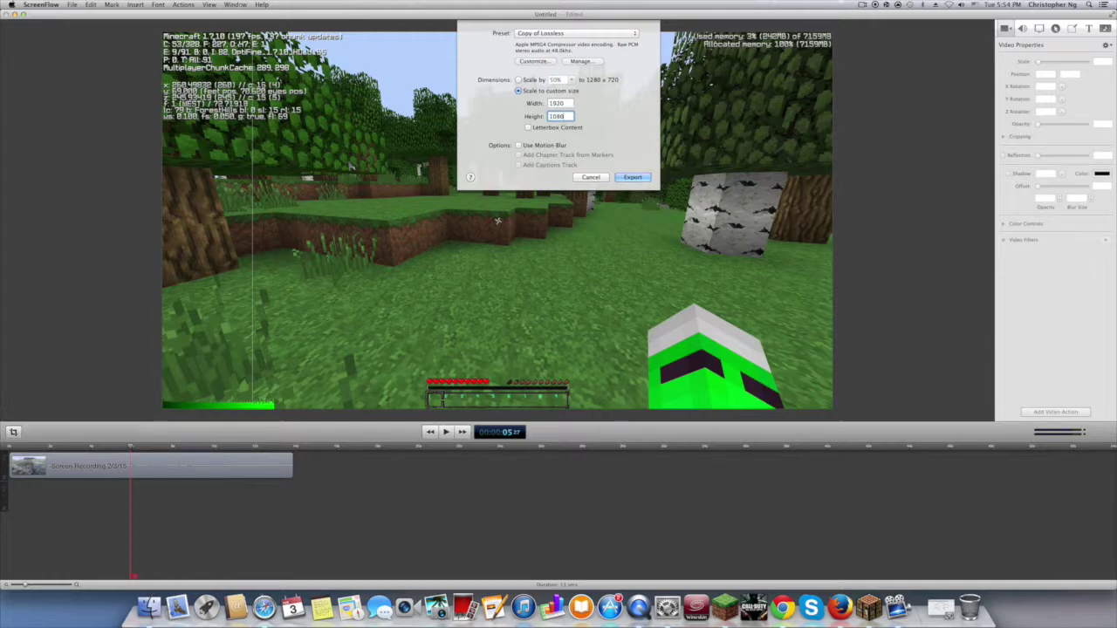
{"action": "type", "text": "7"}
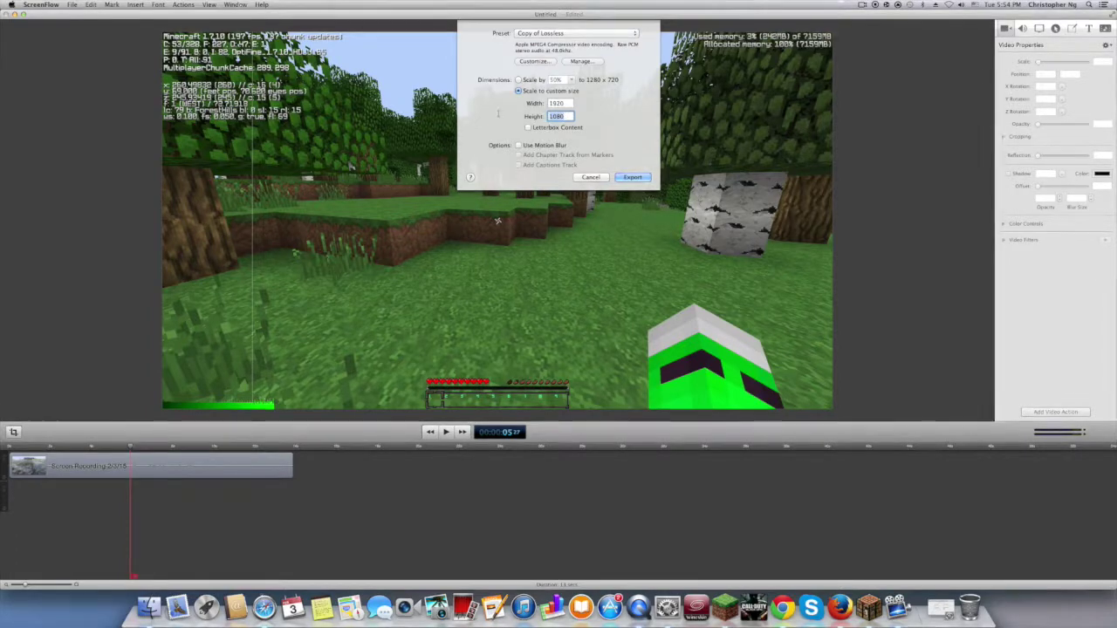
{"action": "type", "text": "20"}
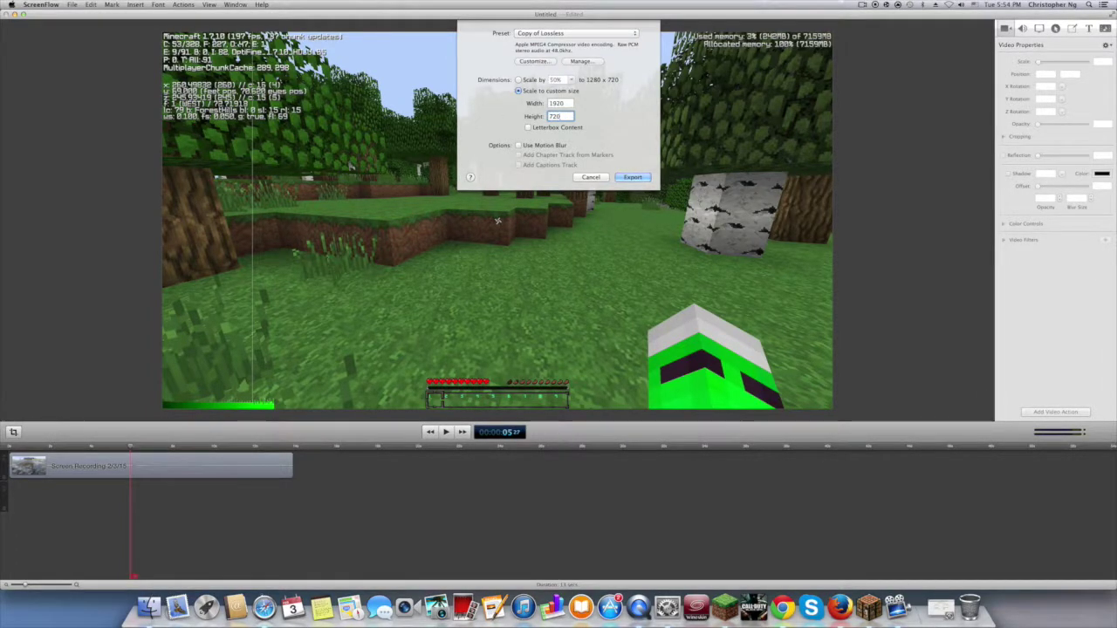
{"action": "key", "text": "shift+Tab"}
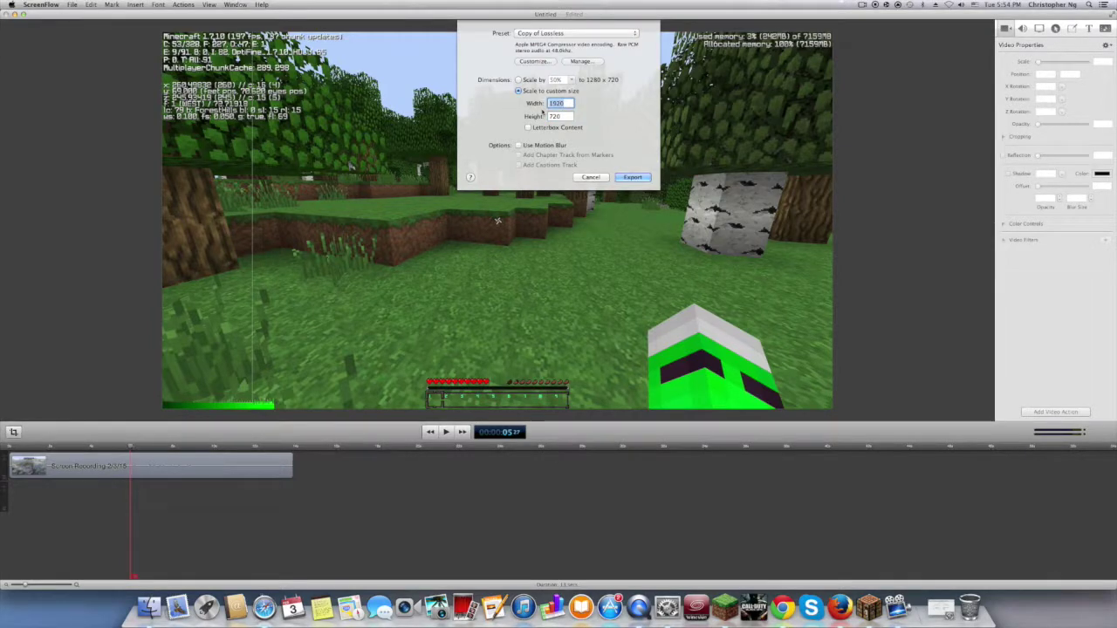
{"action": "type", "text": "1280"}
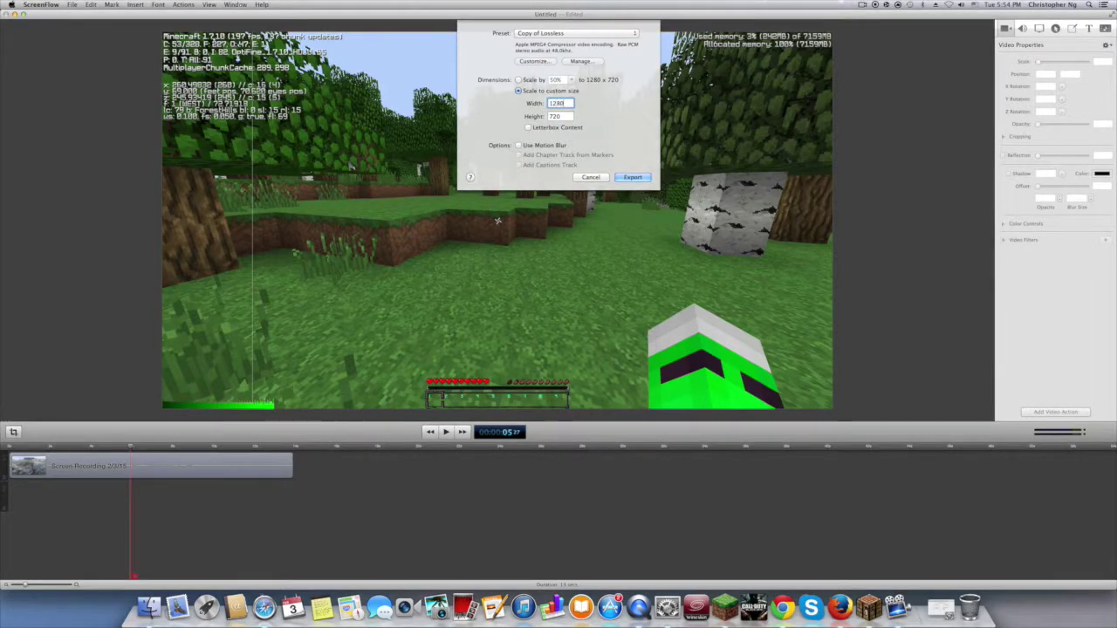
{"action": "left_click", "coordinate": [632, 179]}
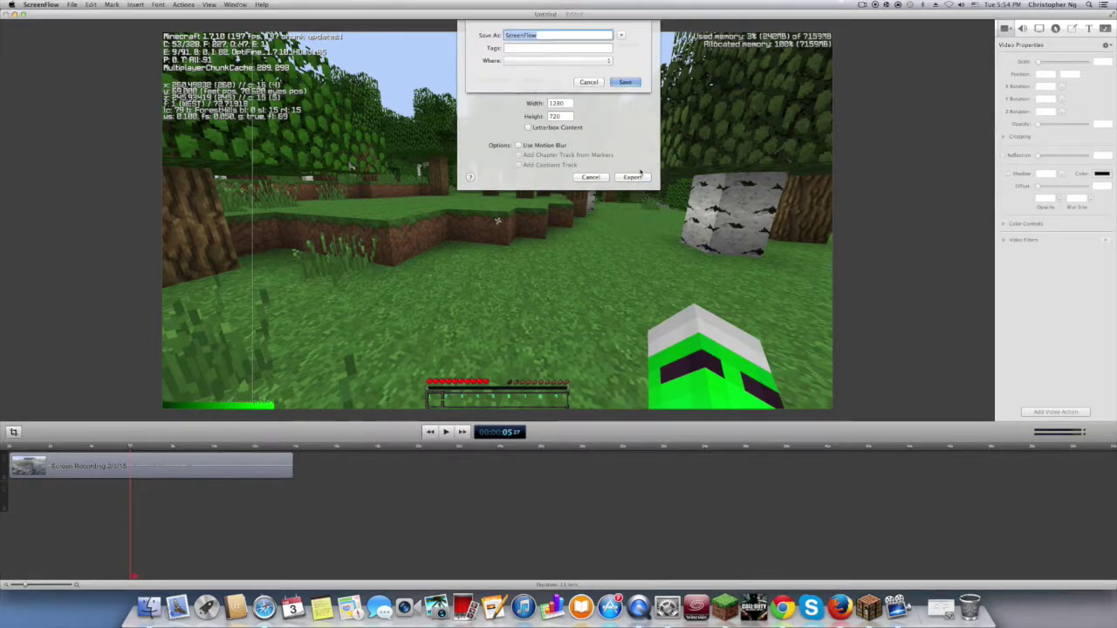
Save the 1280 × 720 movie as ScreenFlow on the Desktop and let the export run.
{"action": "left_click", "coordinate": [626, 81]}
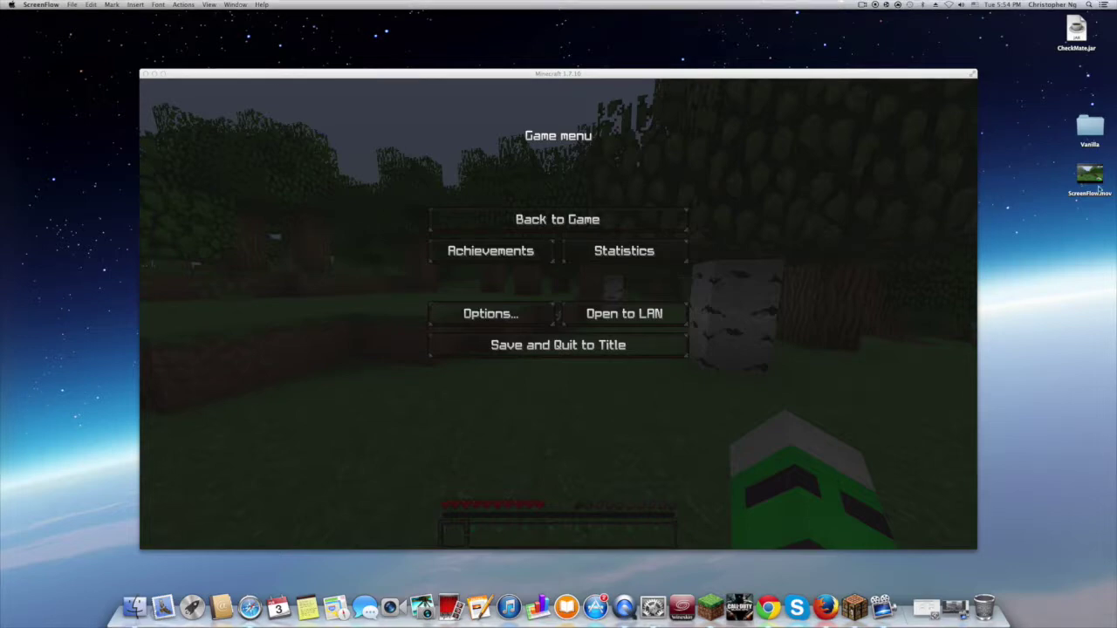
Play ScreenFlow.mov enlarged in QuickTime, then close it and the Minecraft window.
{"action": "left_click", "coordinate": [1091, 174]}
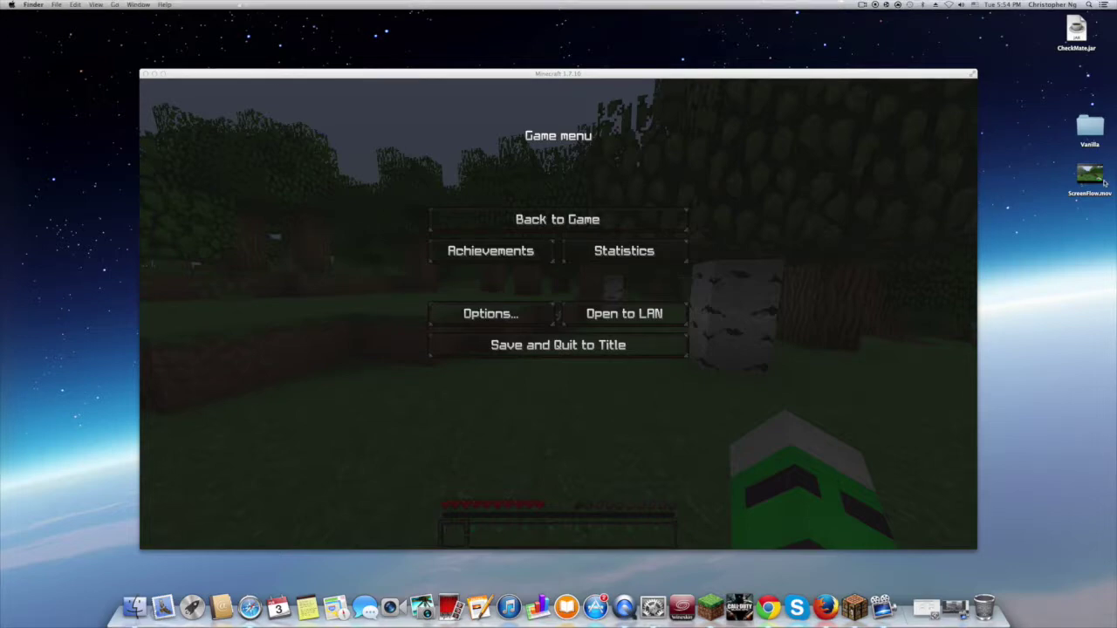
{"action": "double_click", "coordinate": [1091, 174]}
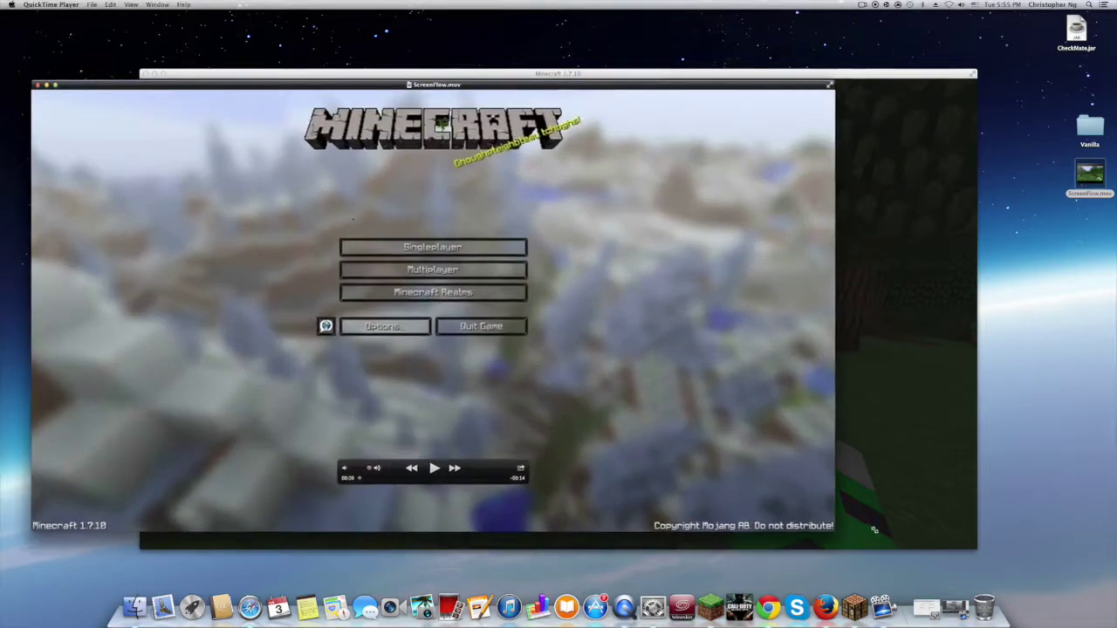
{"action": "key", "text": "super+equal"}
{"action": "left_click", "coordinate": [432, 475]}
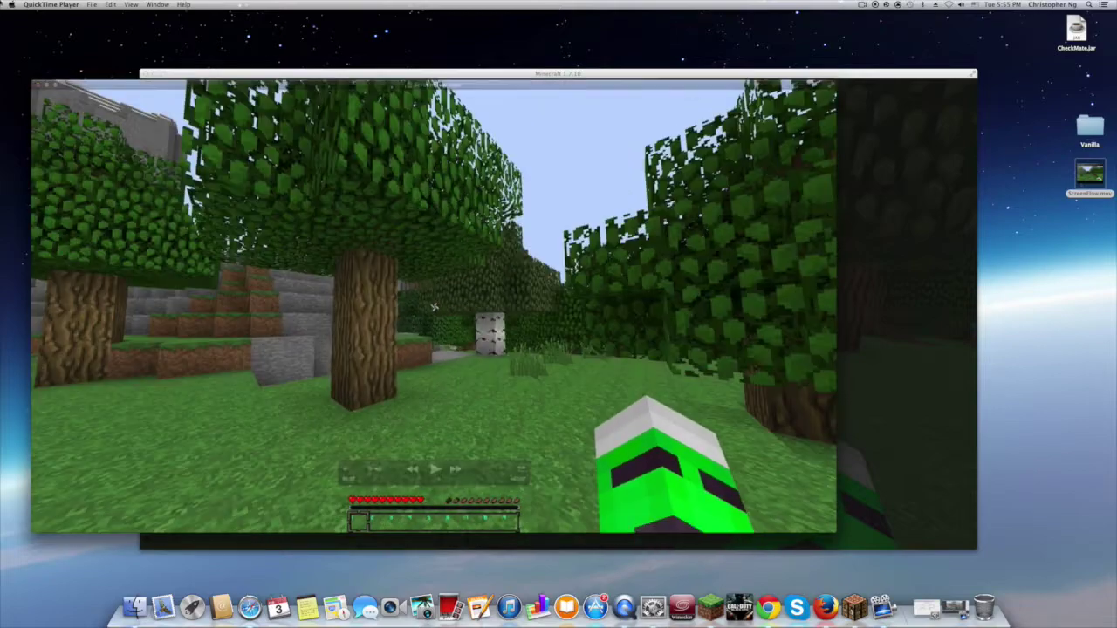
{"action": "left_click", "coordinate": [37, 84]}
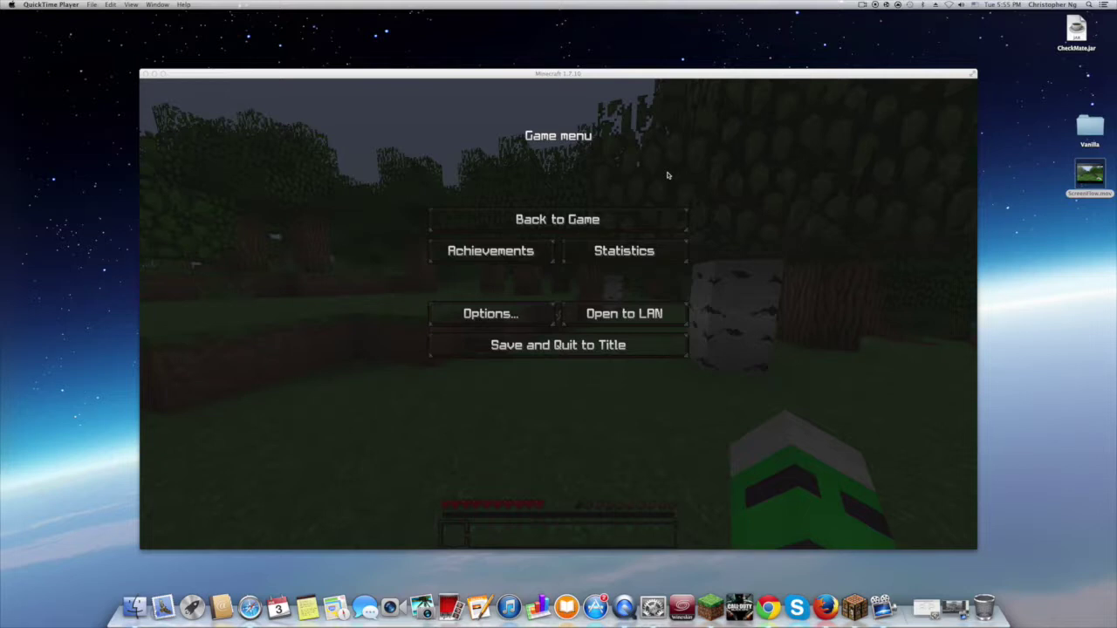
{"action": "left_click", "coordinate": [146, 73]}
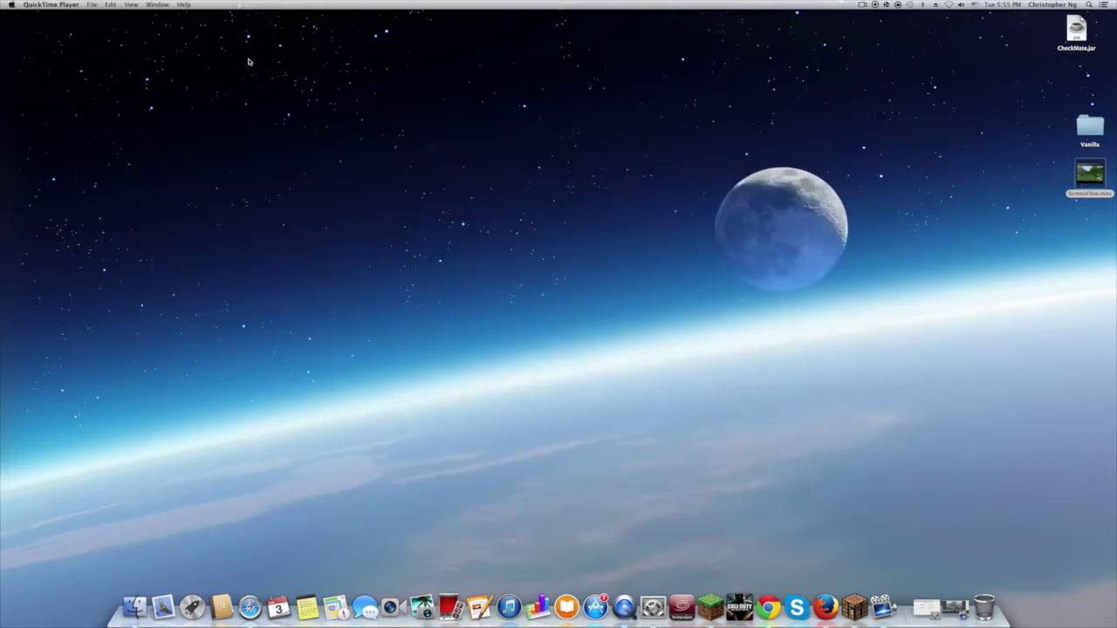
Return to ScreenFlow's export settings and open the Copy of Lossless preset for editing.
{"action": "left_click", "coordinate": [955, 608]}
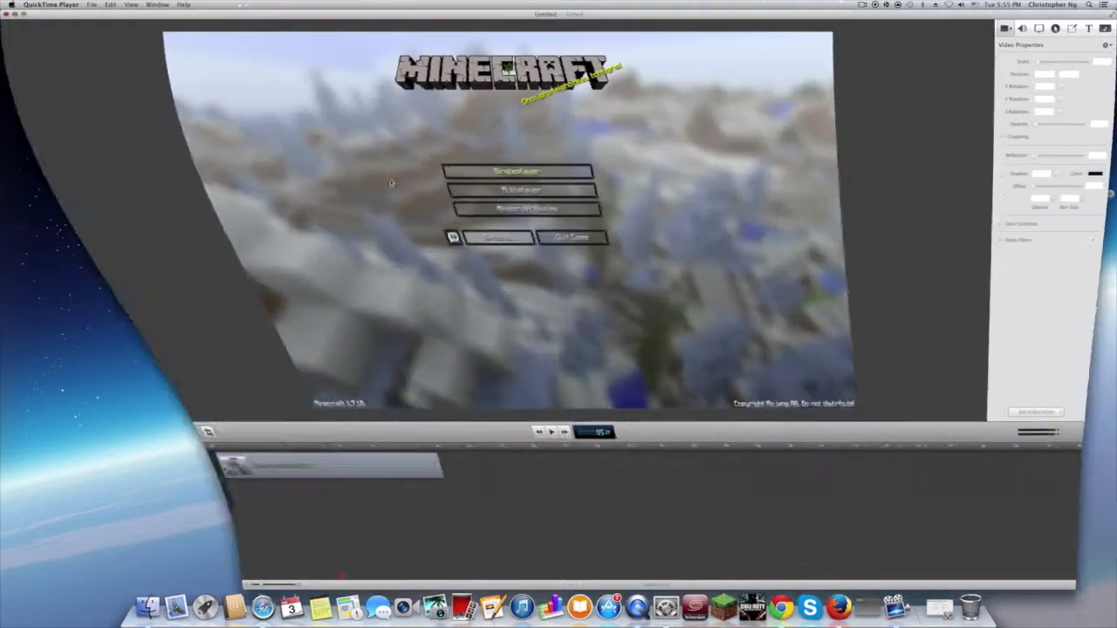
{"action": "left_click", "coordinate": [72, 5]}
{"action": "mouse_move", "coordinate": [41, 5]}
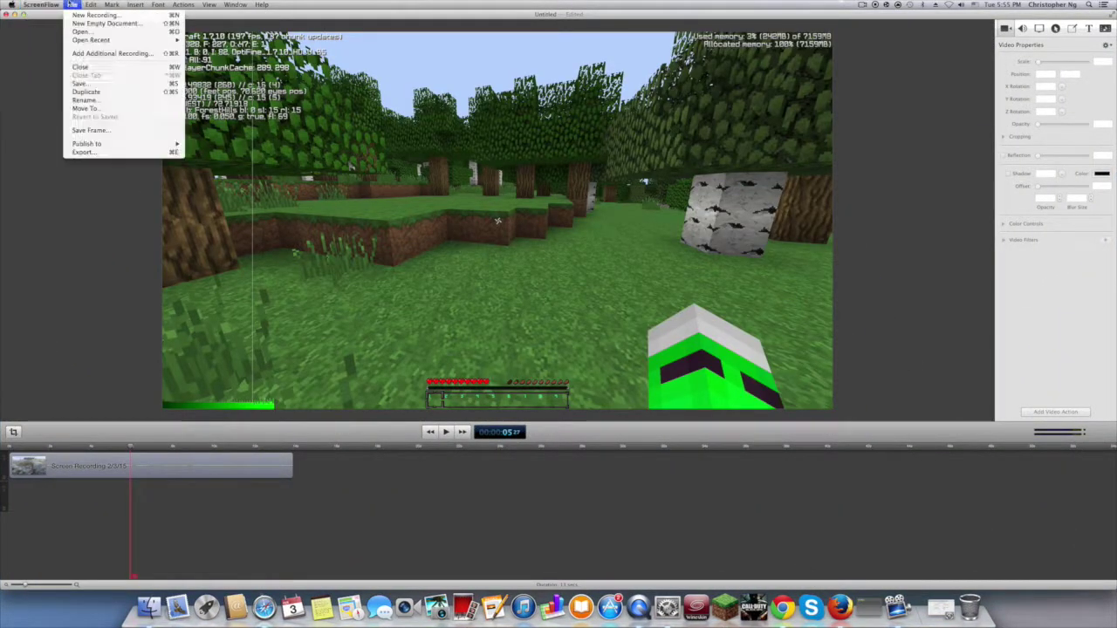
{"action": "left_click", "coordinate": [113, 153]}
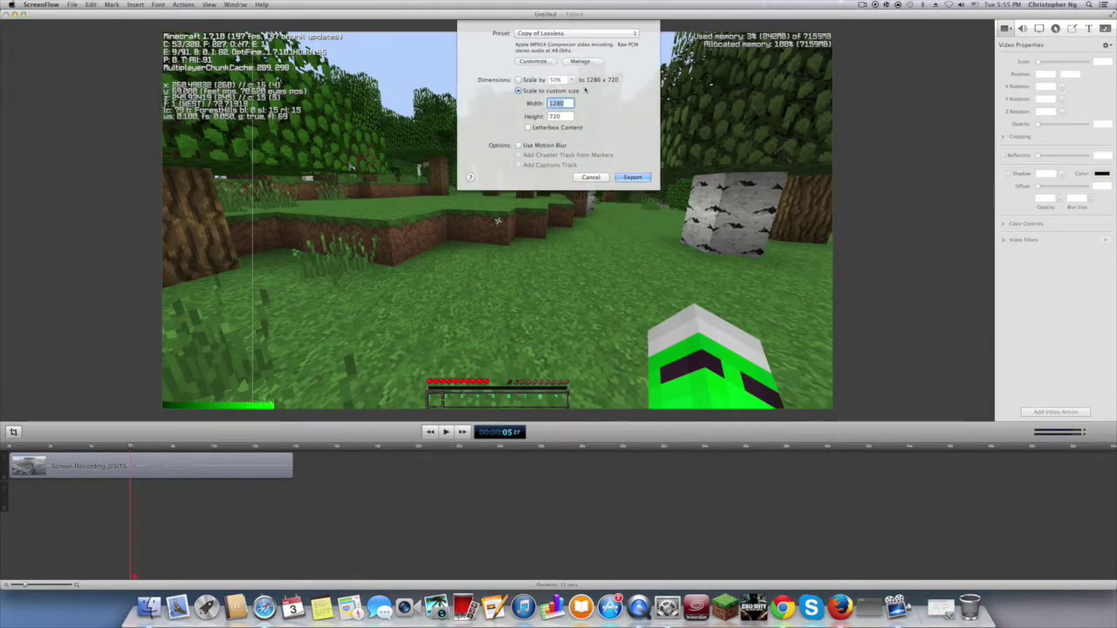
{"action": "left_click", "coordinate": [558, 39]}
{"action": "left_click", "coordinate": [571, 171]}
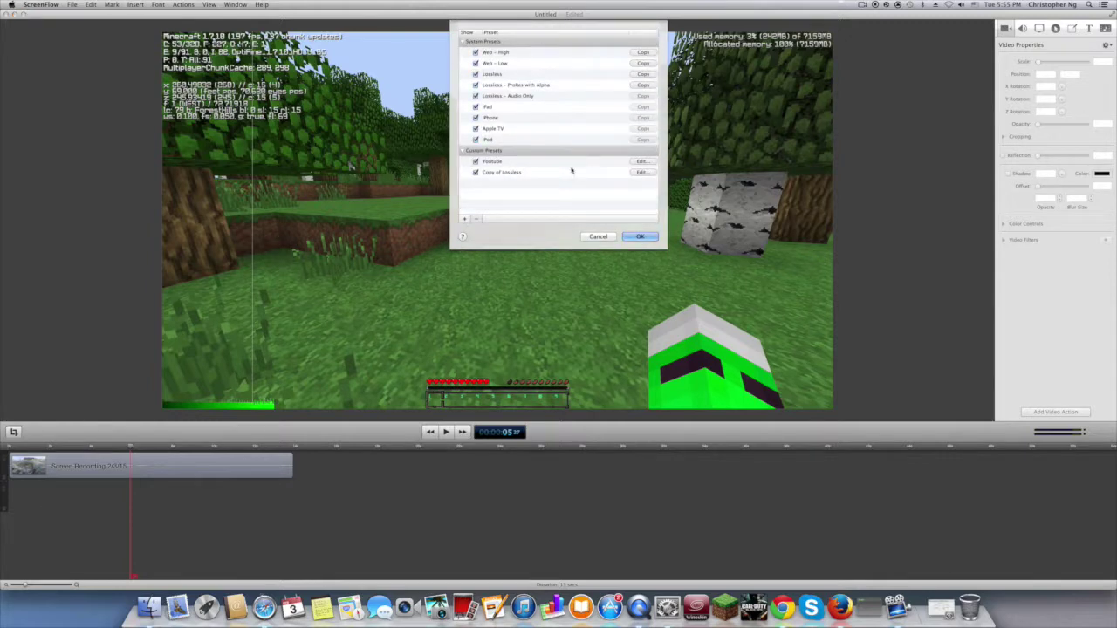
{"action": "left_click", "coordinate": [641, 172]}
Keep frame rate at Current, set quality to Best, and close the preset dialogs.
{"action": "left_click", "coordinate": [522, 114]}
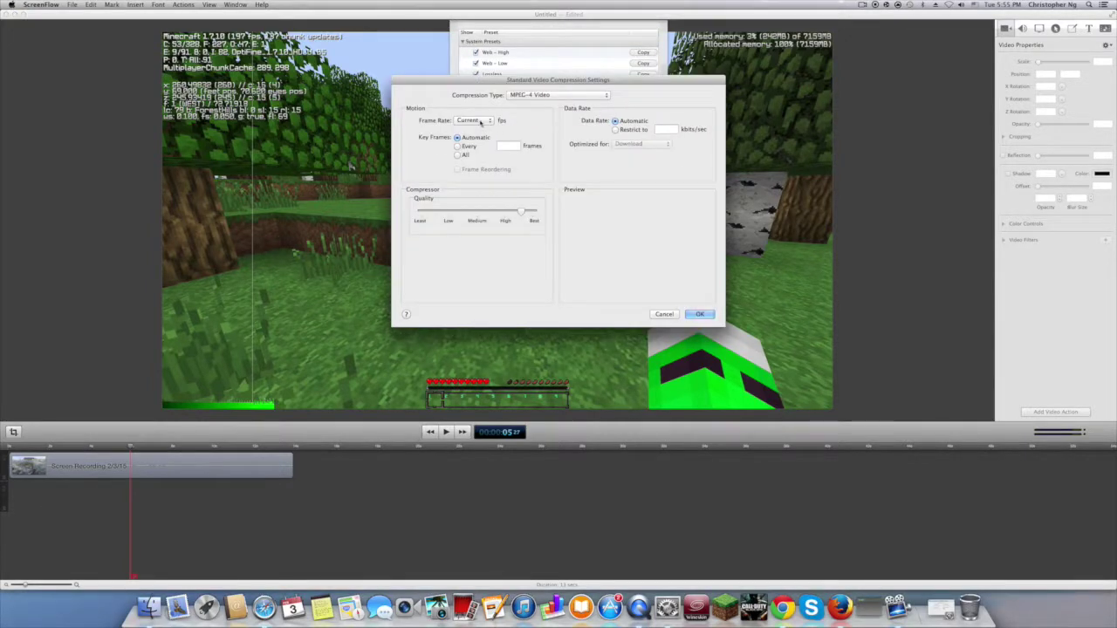
{"action": "left_click", "coordinate": [488, 121]}
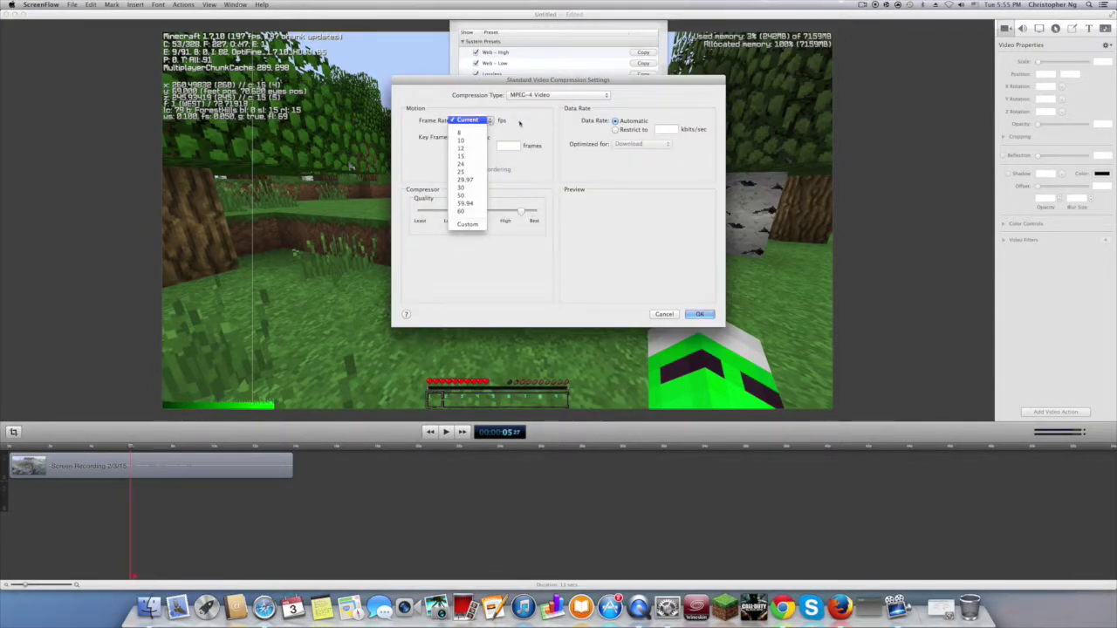
{"action": "left_click", "coordinate": [476, 120]}
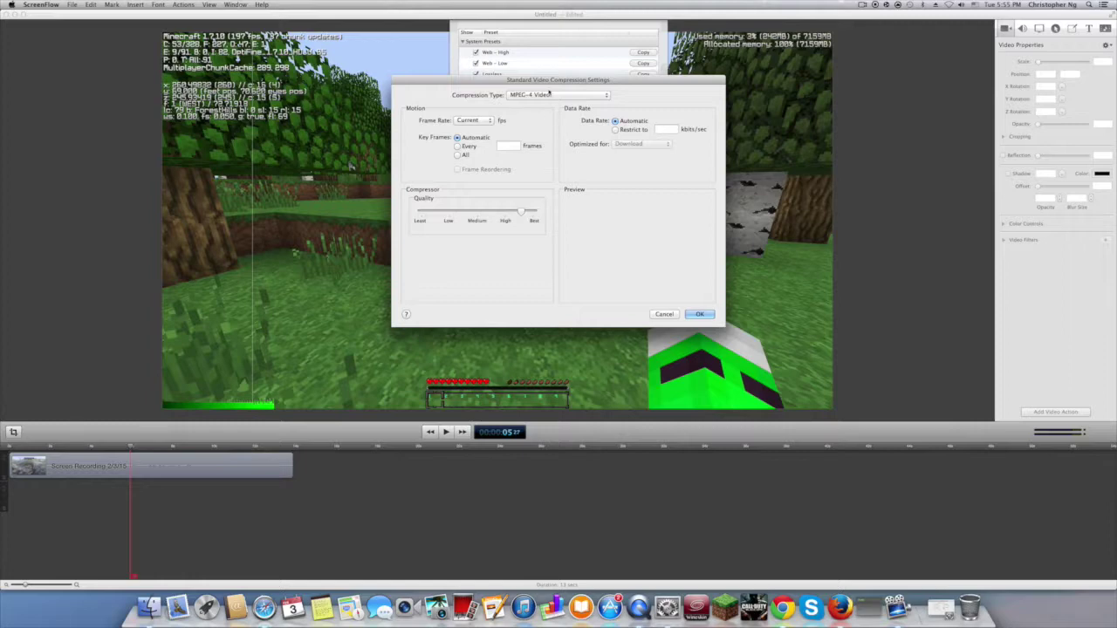
{"action": "left_click", "coordinate": [533, 212]}
{"action": "left_click", "coordinate": [700, 314]}
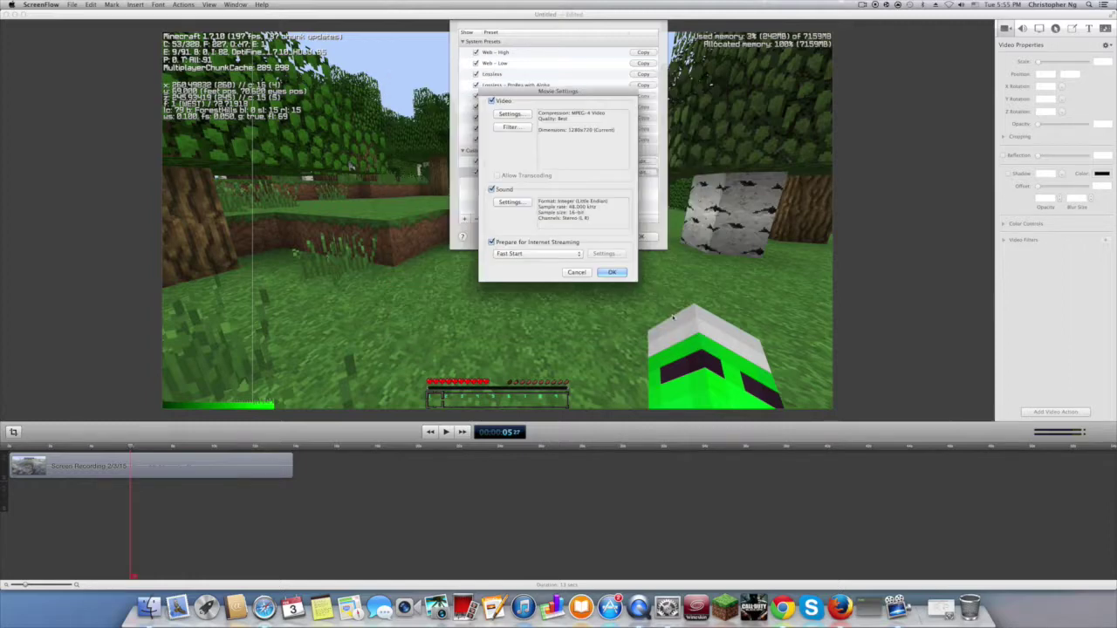
{"action": "left_click", "coordinate": [576, 272]}
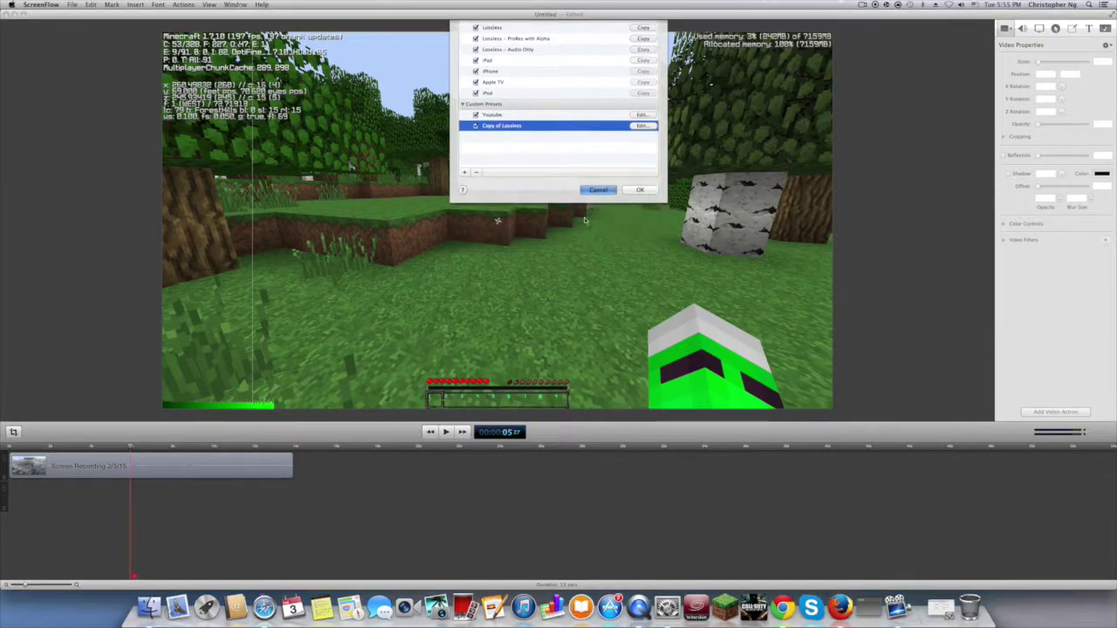
{"action": "left_click", "coordinate": [639, 236]}
Enter an export size of 1920 × 1080, then cancel the export.
{"action": "type", "text": "91"}
{"action": "key", "text": "BackSpace"}
{"action": "key", "text": "BackSpace"}
{"action": "type", "text": "1920"}
{"action": "key", "text": "Tab"}
{"action": "type", "text": "108"}
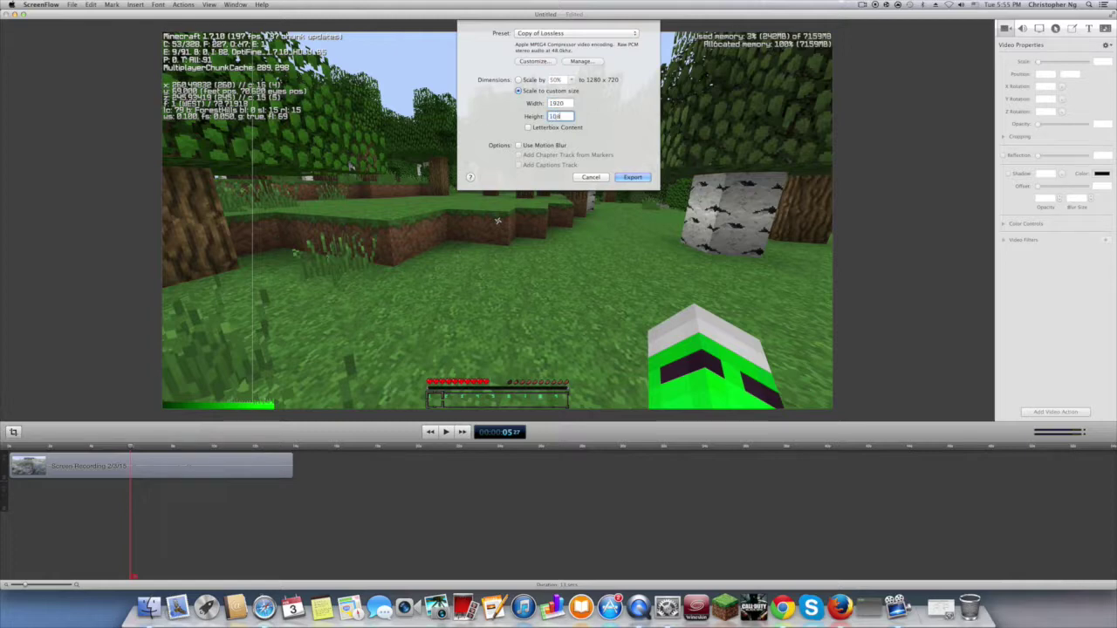
{"action": "type", "text": "0"}
{"action": "left_click", "coordinate": [591, 177]}
Quit ScreenFlow with Cmd+Q, choosing Don't Save for the project.
{"action": "key", "text": "super+q"}
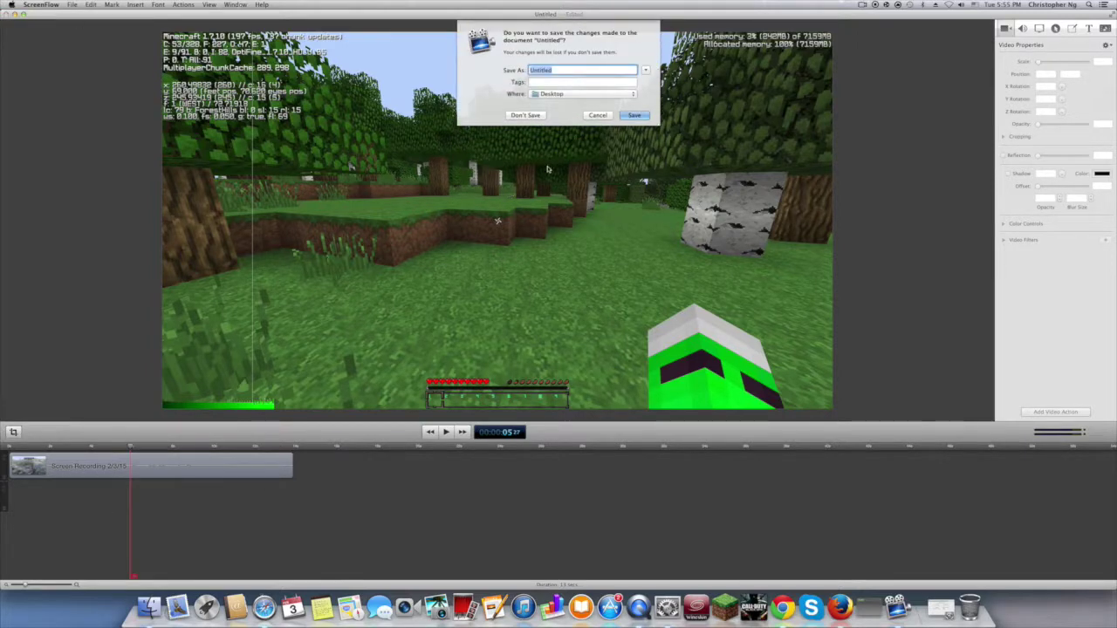
{"action": "left_click", "coordinate": [527, 115]}
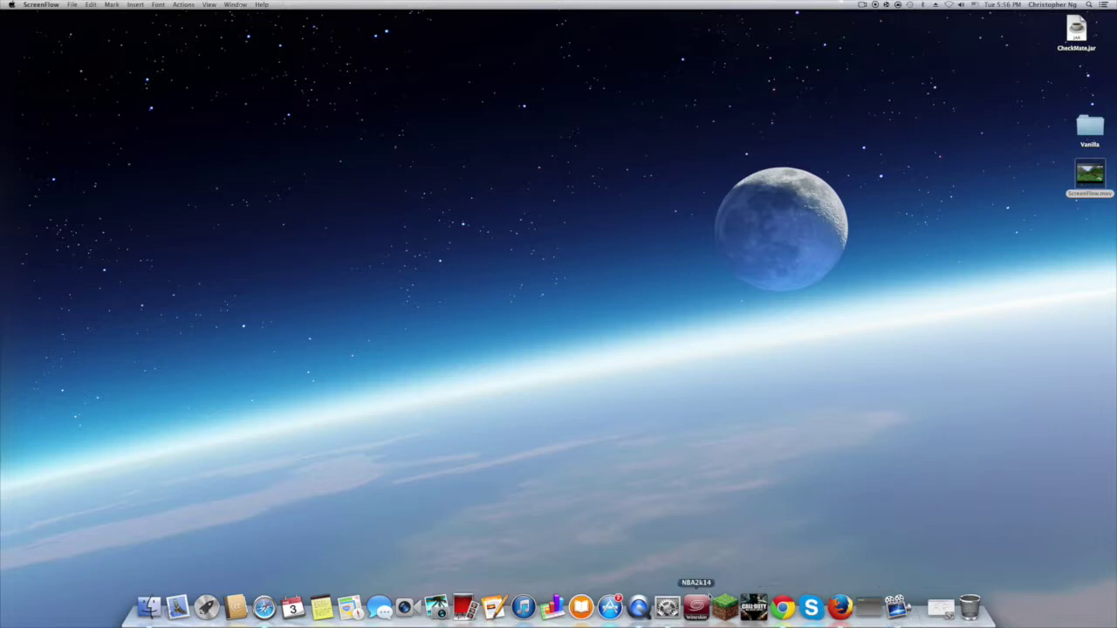
{"action": "left_click", "coordinate": [11, 4]}
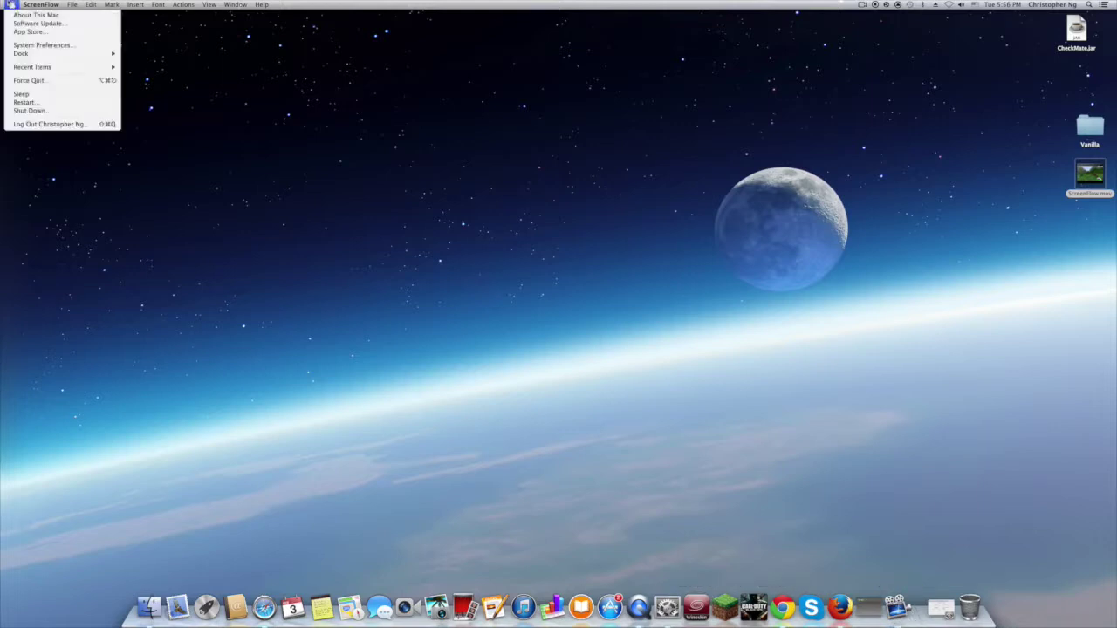